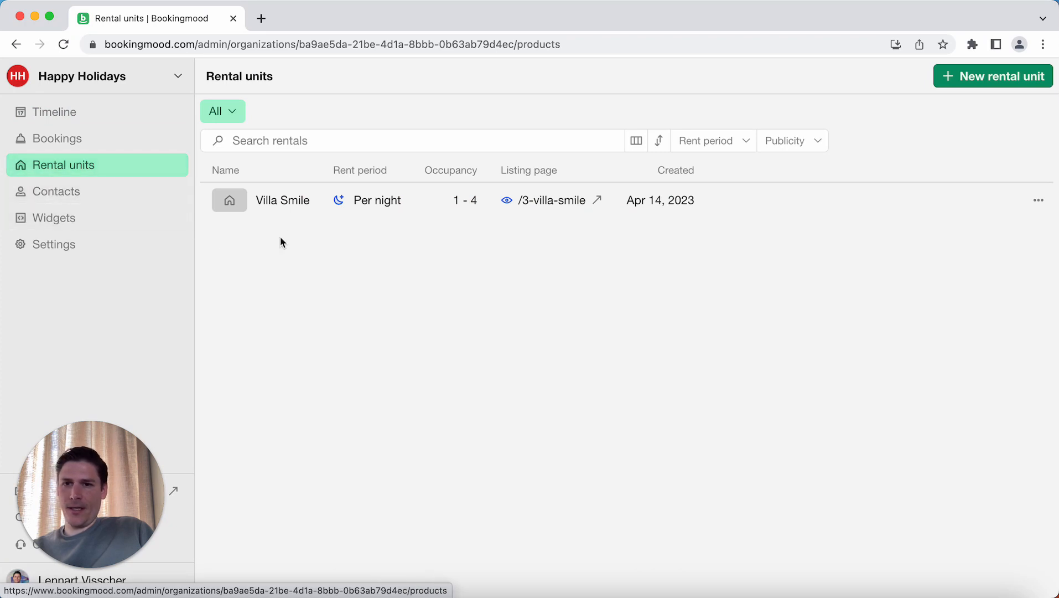
# Open the pricing and availability calendar of the Villa Smile rental unit
pyautogui.click(293, 209)
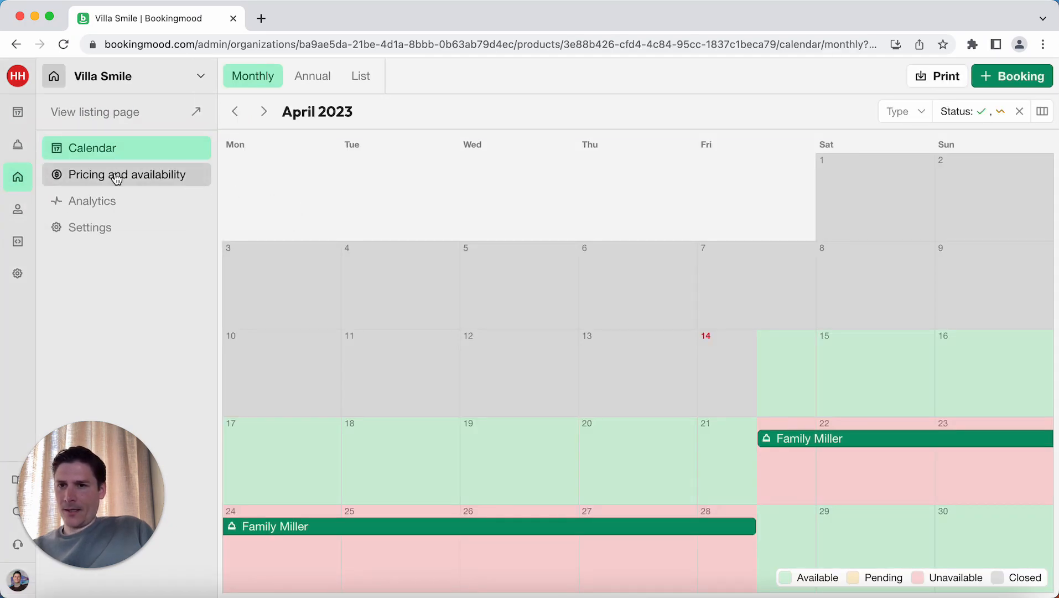
pyautogui.click(194, 181)
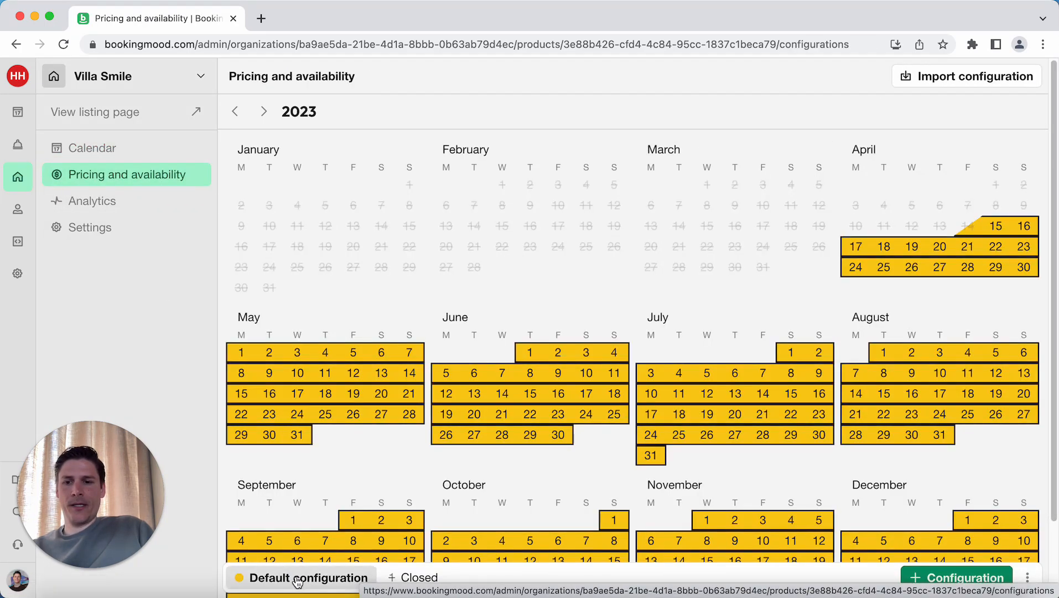
# Examine which dates the default configuration covers in 2023 and the following years, ending back on 2023
pyautogui.scroll(-3, 575, 443)
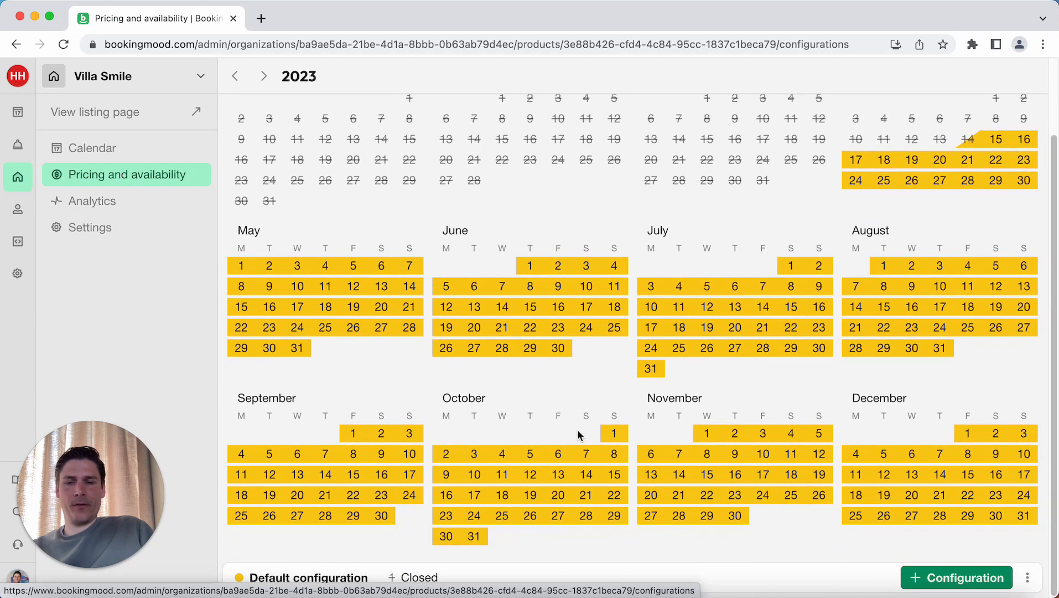
pyautogui.scroll(3, 564, 413)
pyautogui.click(263, 111)
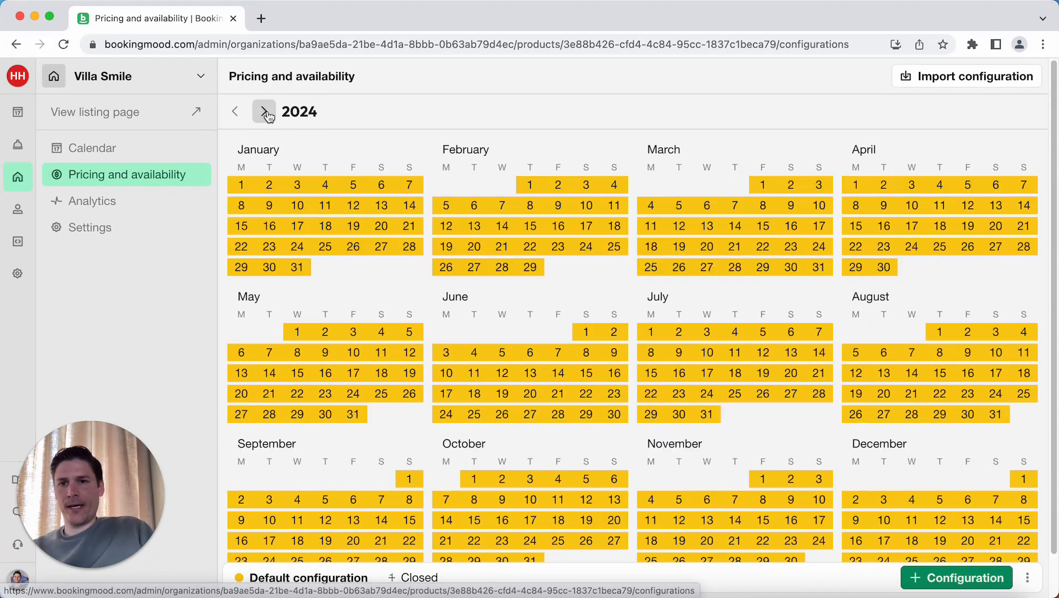
pyautogui.click(264, 112)
pyautogui.click(263, 111)
pyautogui.click(234, 111)
pyautogui.click(234, 112)
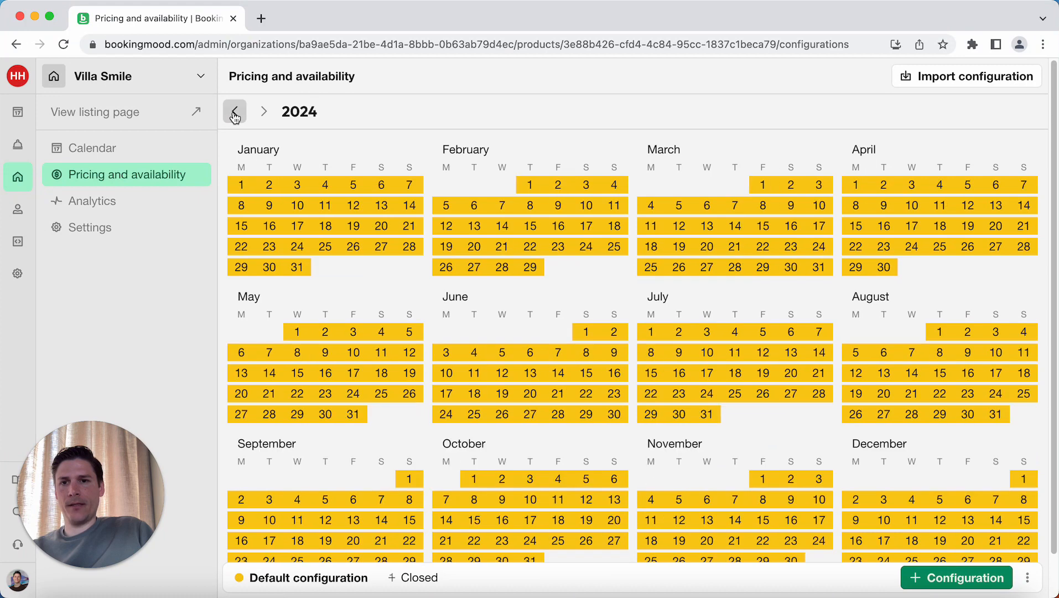
pyautogui.click(234, 112)
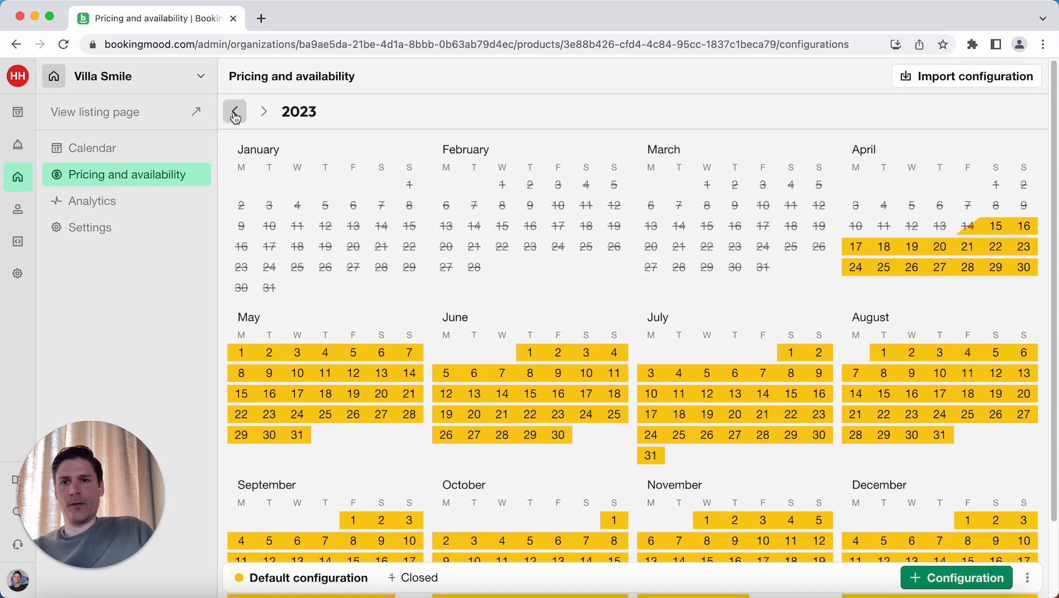
# Open the default configuration for editing and inspect its name and display color settings
pyautogui.click(293, 581)
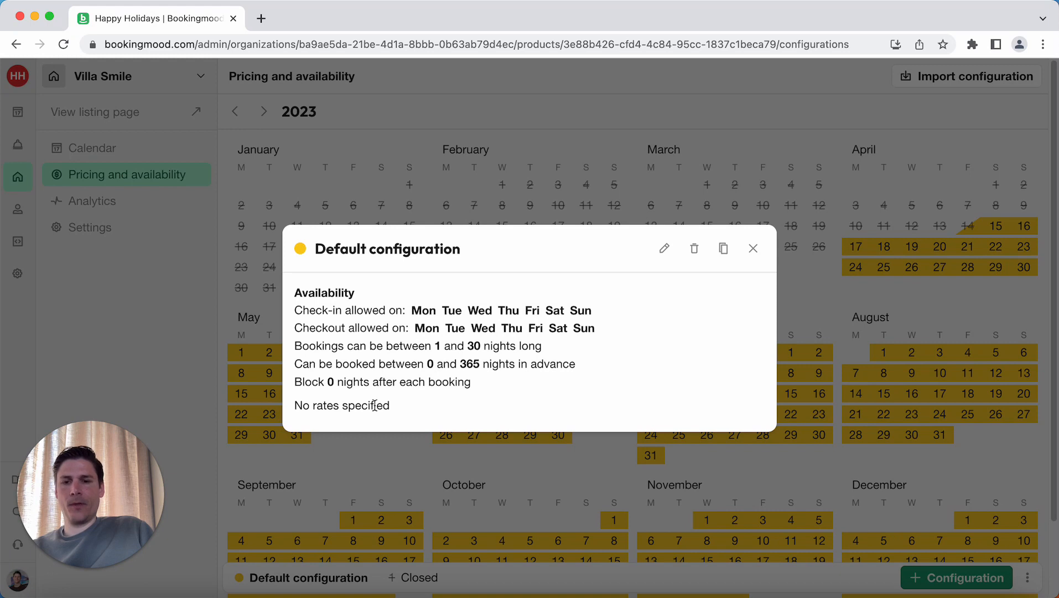
pyautogui.click(665, 255)
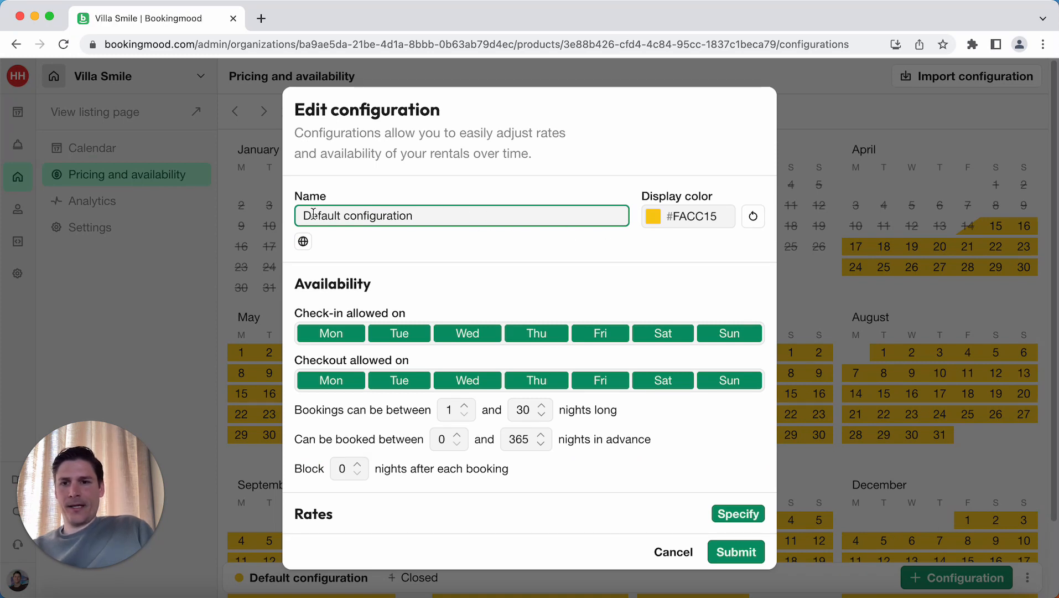
pyautogui.moveTo(305, 214); pyautogui.dragTo(429, 216)
pyautogui.click(430, 215)
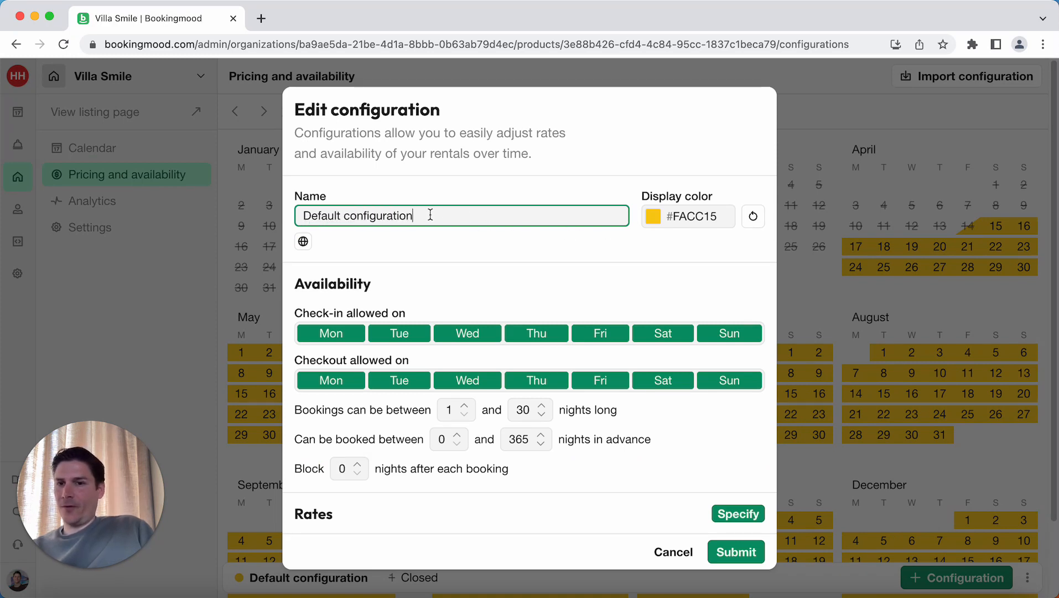
pyautogui.click(657, 219)
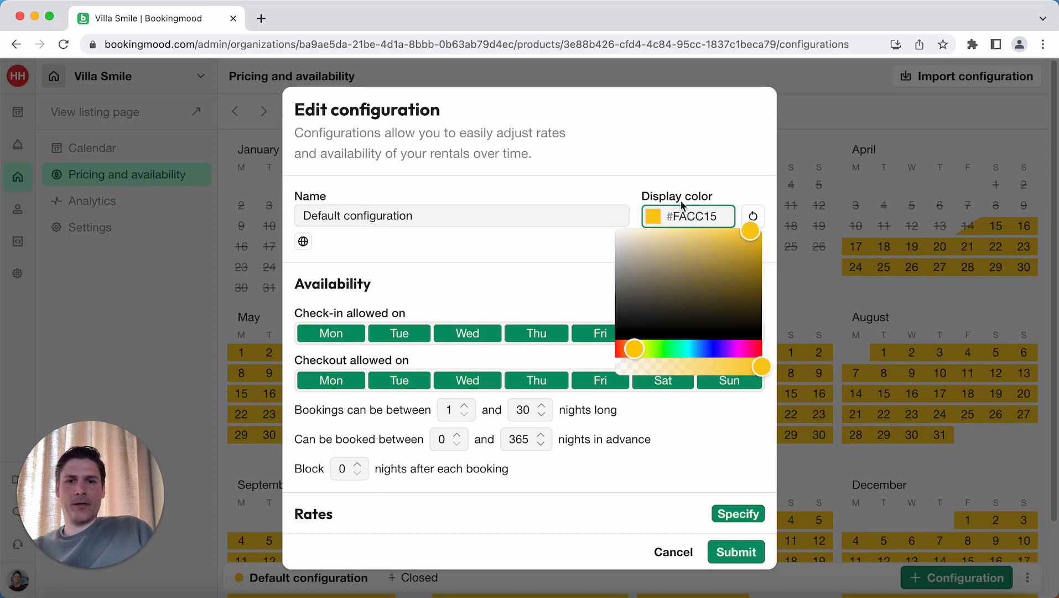
pyautogui.click(627, 191)
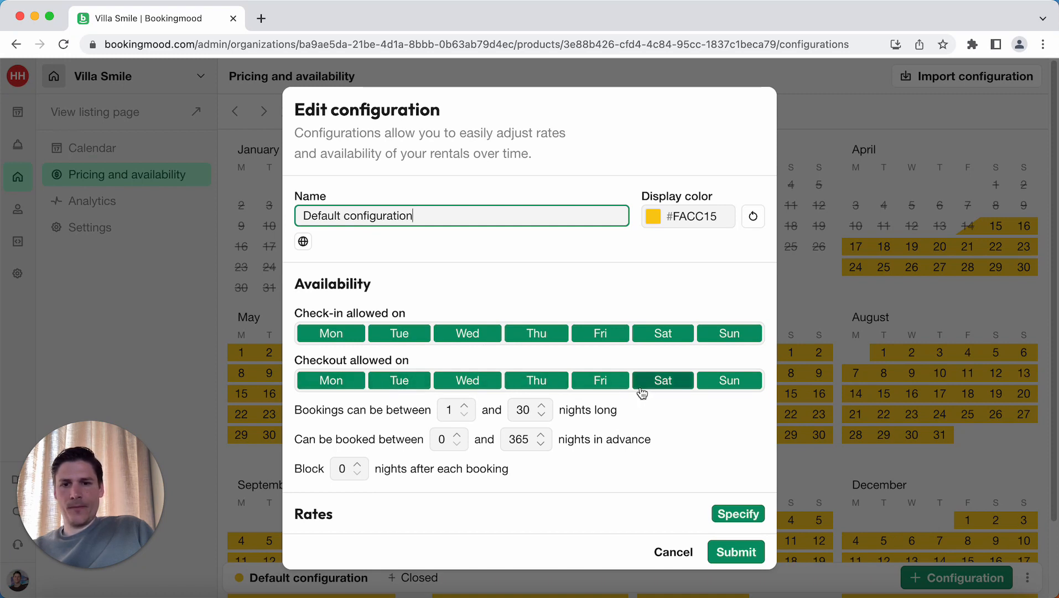
# Disallow check-in on Monday, Tuesday and Wednesday, and allow it again on the same days
pyautogui.click(351, 338)
pyautogui.click(394, 339)
pyautogui.click(452, 340)
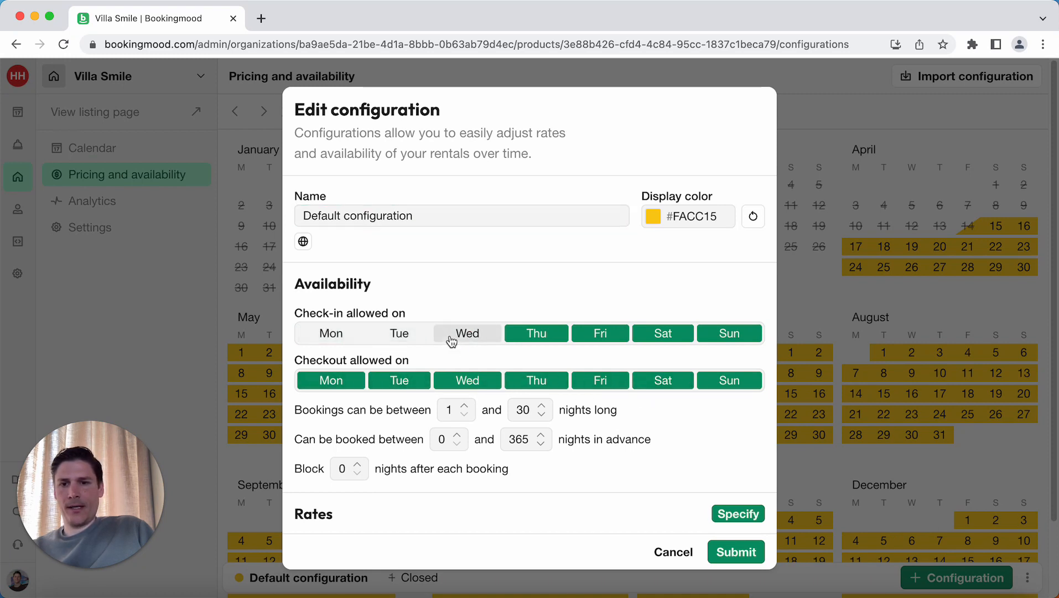
pyautogui.click(451, 339)
pyautogui.click(392, 338)
pyautogui.click(330, 333)
# Disallow checkout on Monday and Tuesday, and allow it again on both days
pyautogui.click(337, 380)
pyautogui.click(397, 380)
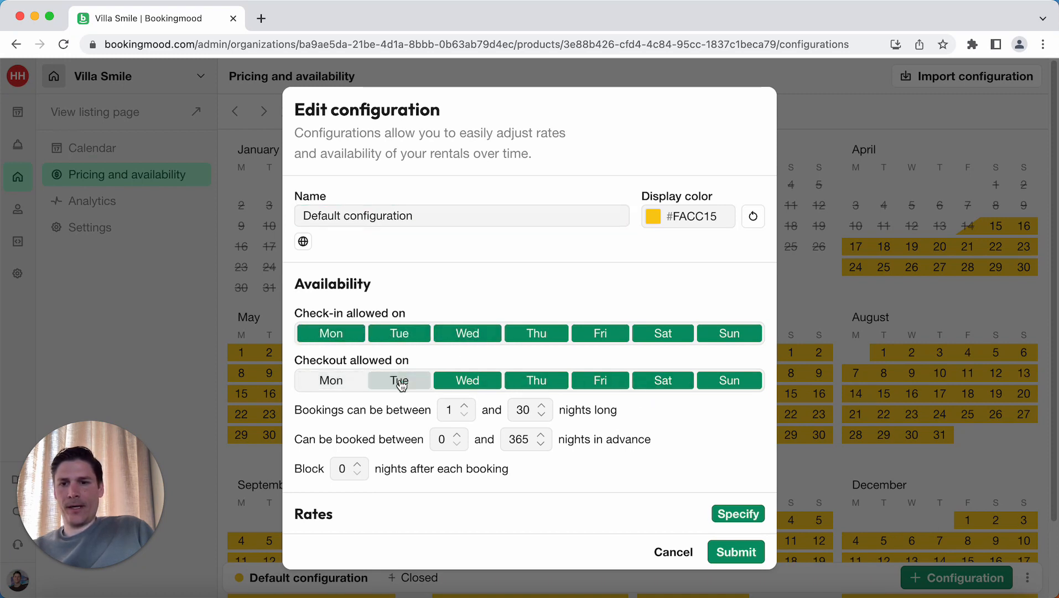
pyautogui.click(357, 381)
pyautogui.click(381, 382)
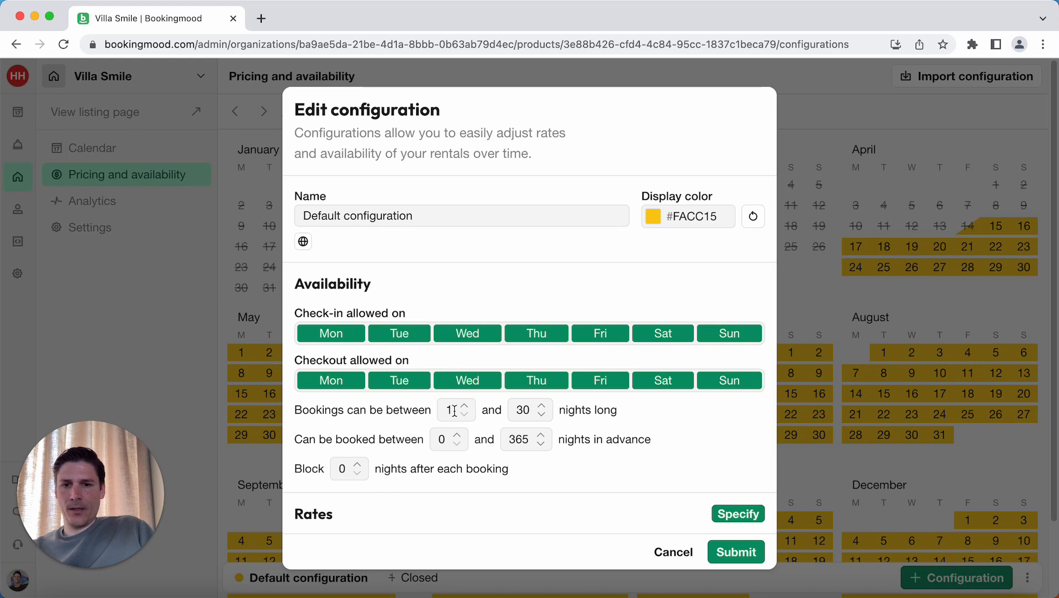
# Raise the maximum booking length to 42 nights and return it to 30
pyautogui.doubleClick(541, 406)
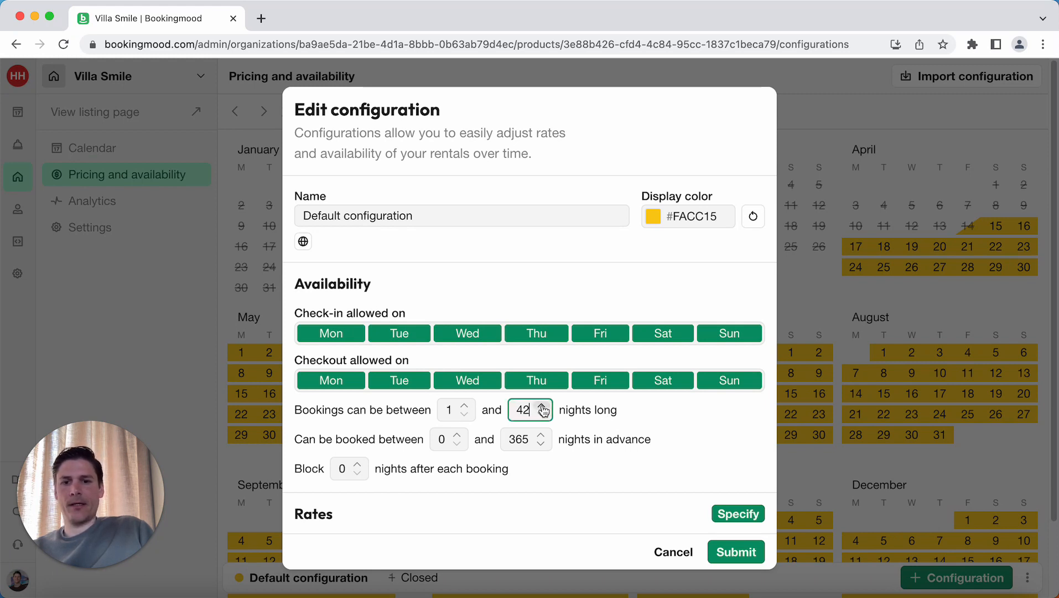
pyautogui.click(543, 415)
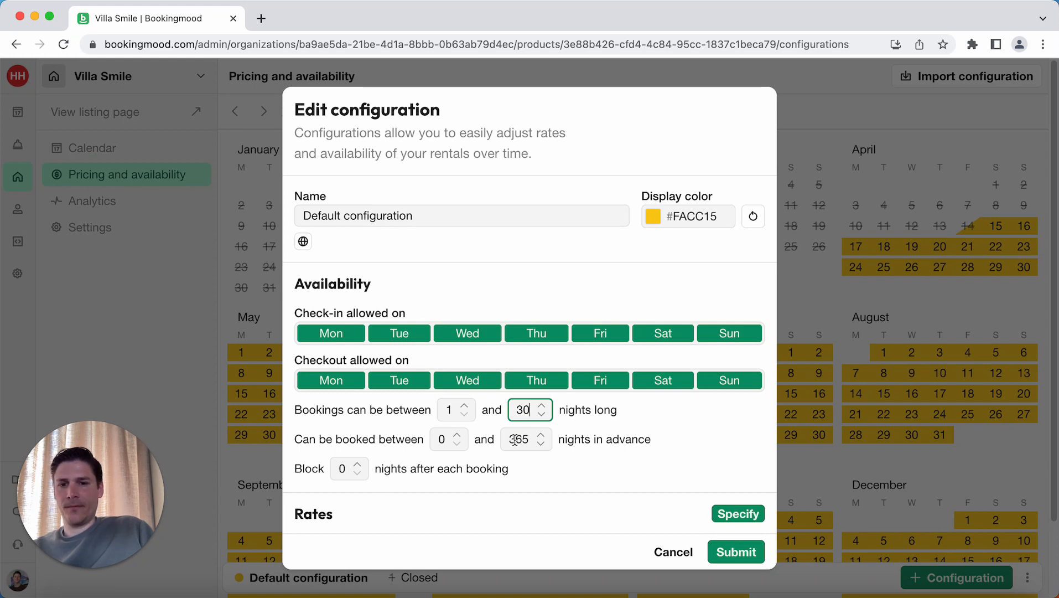
# Set the maximum advance booking period to 1095 nights
pyautogui.moveTo(509, 440); pyautogui.dragTo(529, 440)
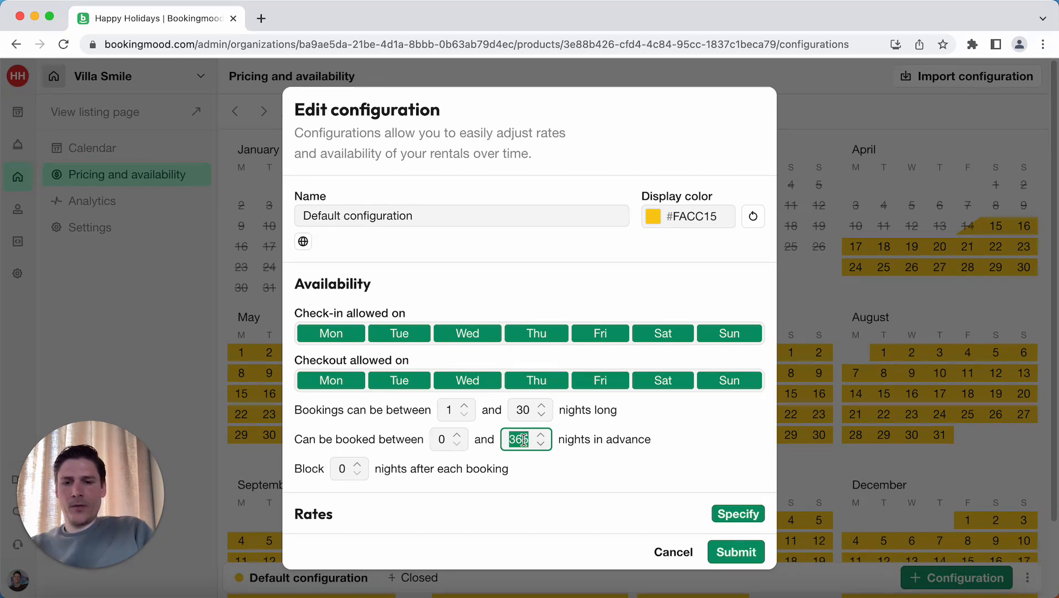
pyautogui.write('1095')
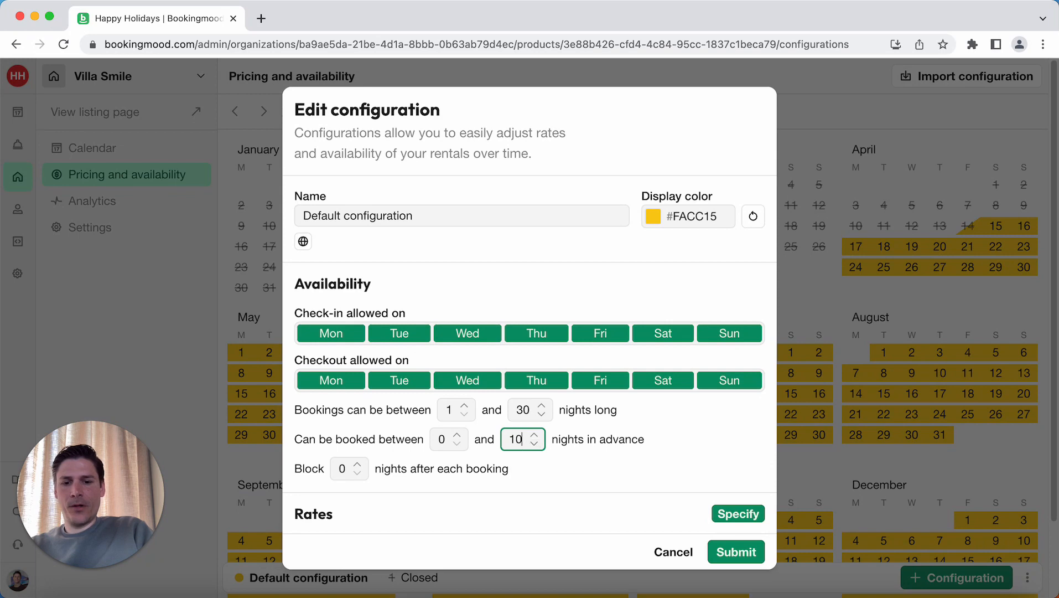
pyautogui.click(633, 441)
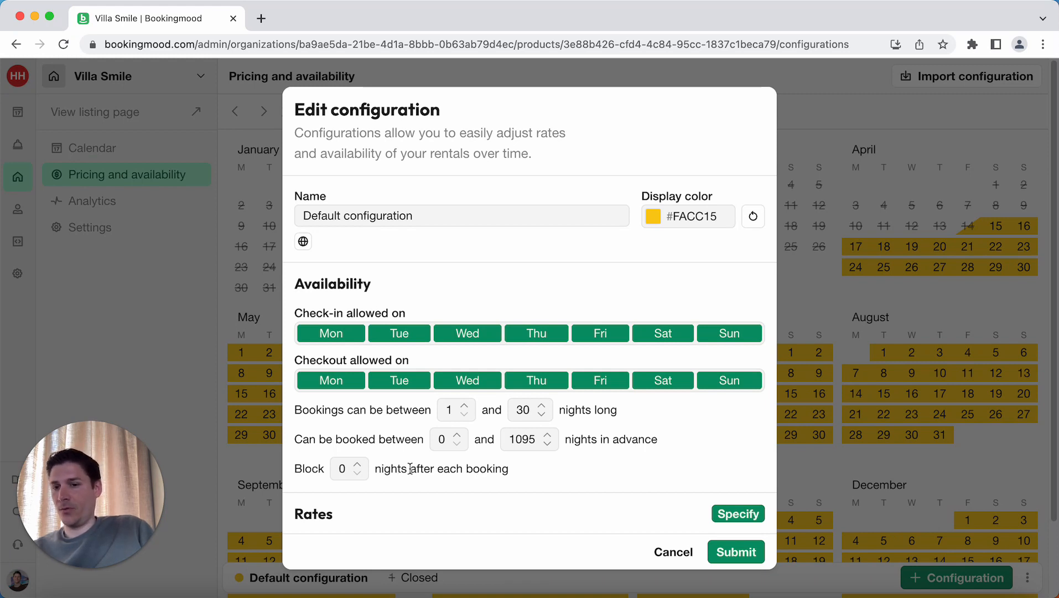
# Block 2 nights after each booking and reset the blocked nights to 0
pyautogui.click(357, 464)
pyautogui.click(357, 464)
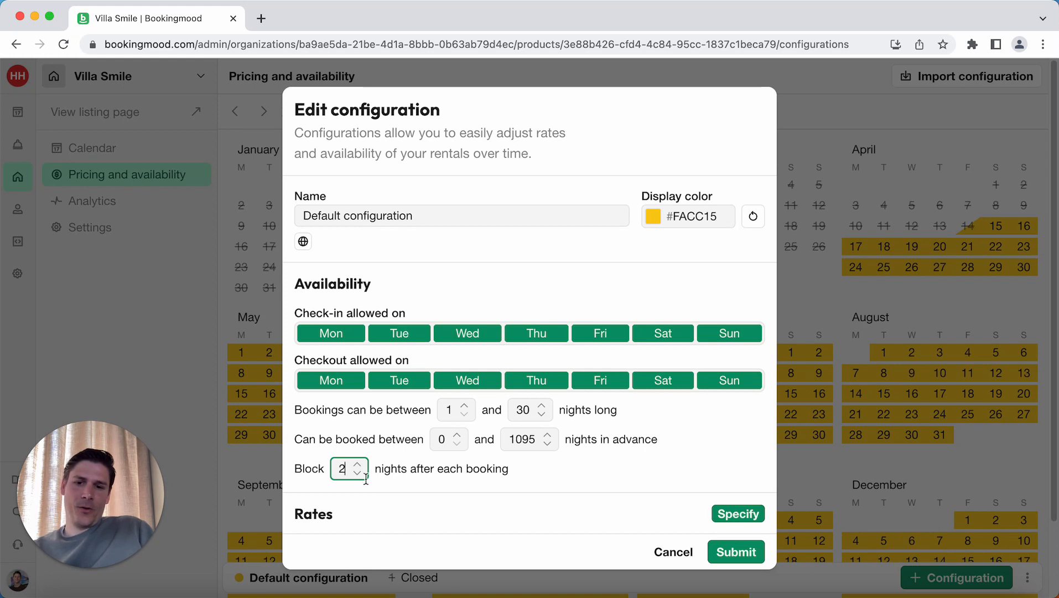
pyautogui.click(357, 472)
pyautogui.click(357, 472)
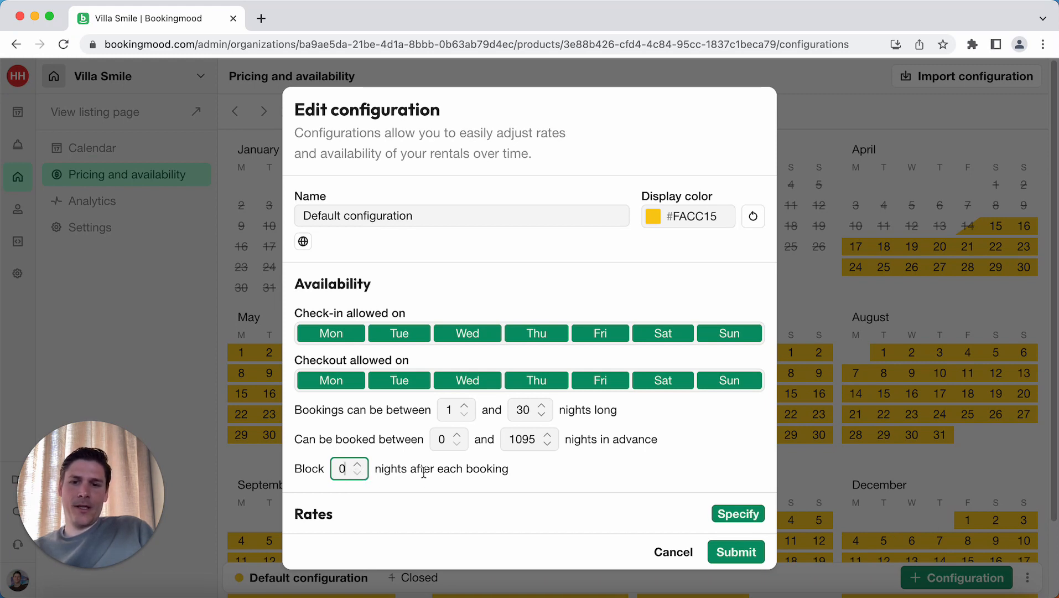
pyautogui.moveTo(418, 470); pyautogui.dragTo(436, 470)
pyautogui.click(458, 470)
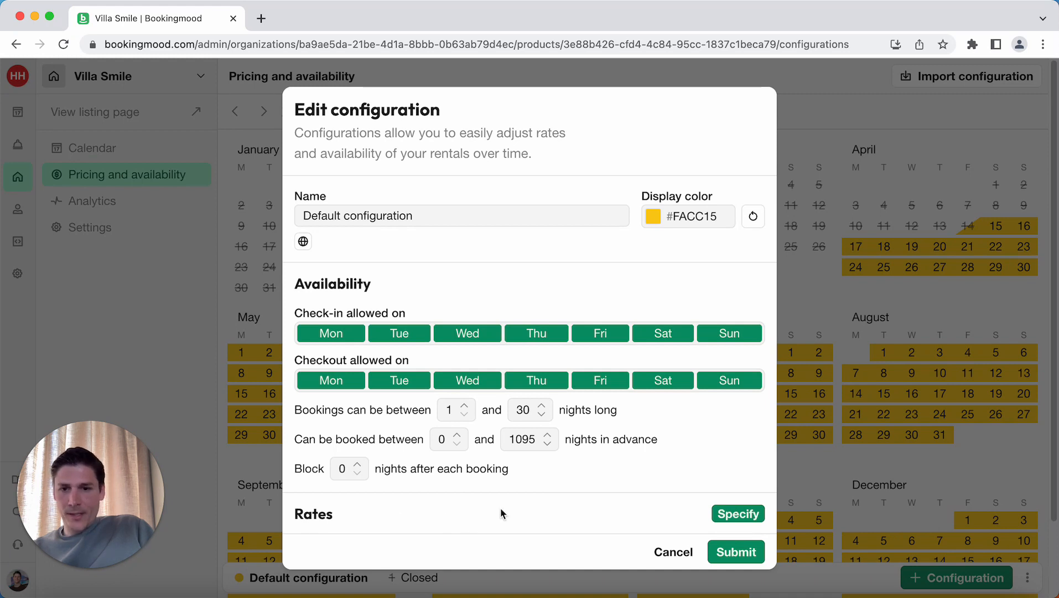
# Specify rates for the configuration and add three nightly rate rows to price 4, 3, 2 and 1 guests separately
pyautogui.click(736, 514)
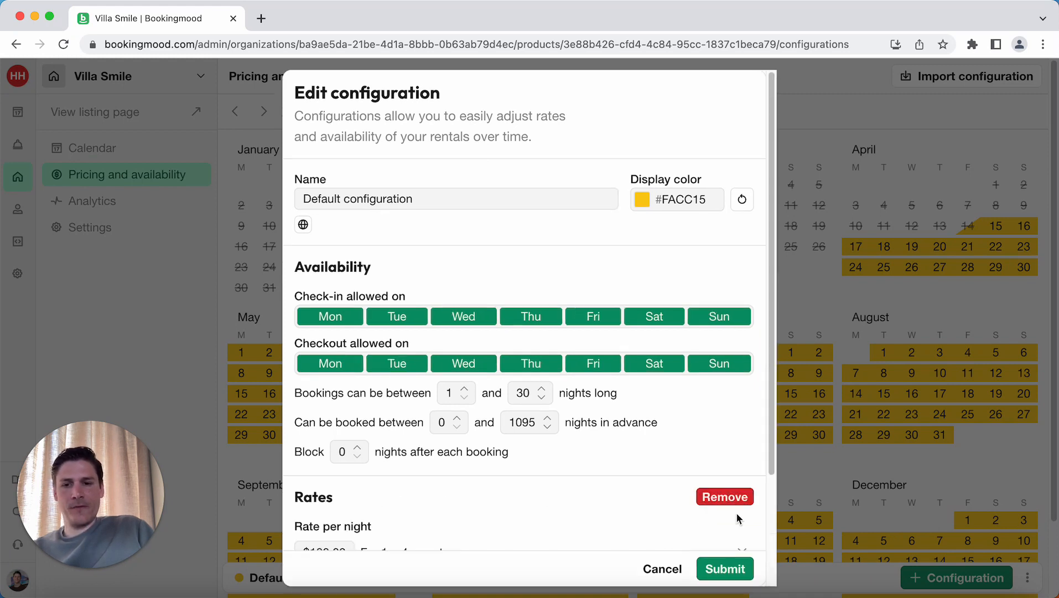
pyautogui.scroll(-3, 671, 454)
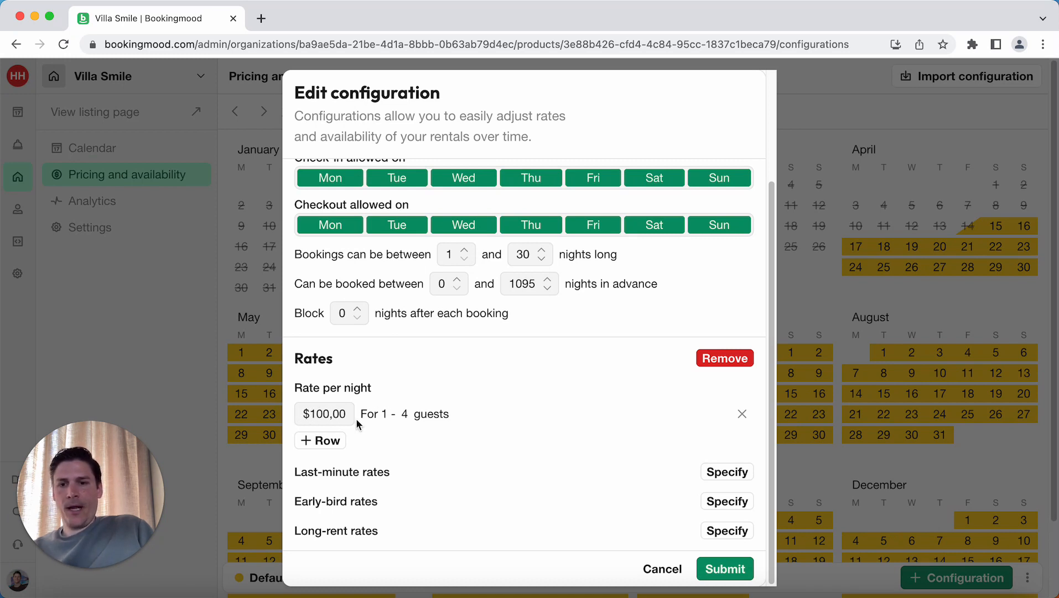
pyautogui.click(334, 440)
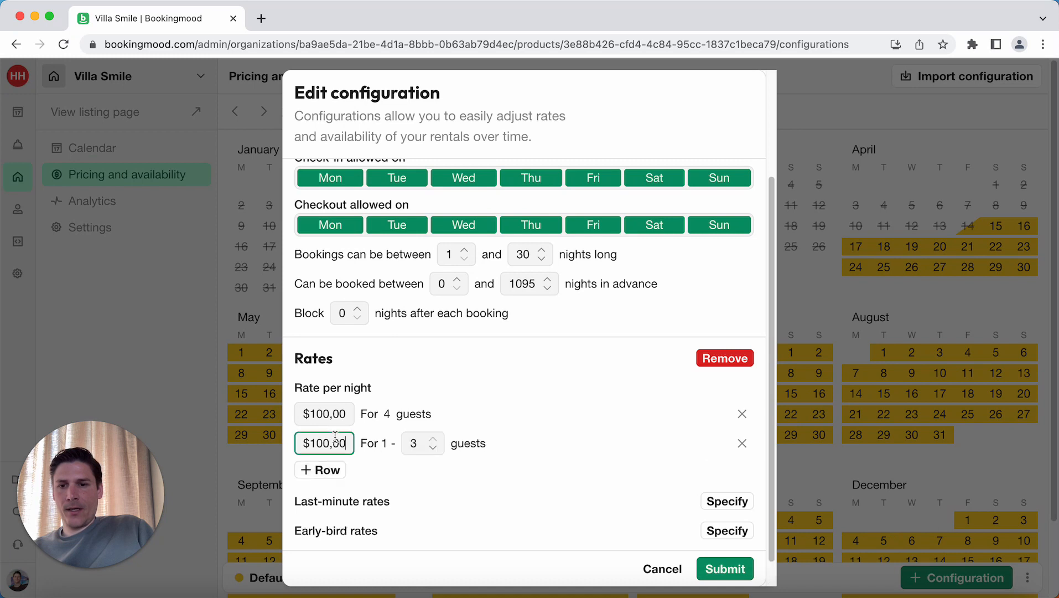
pyautogui.click(321, 469)
pyautogui.click(325, 499)
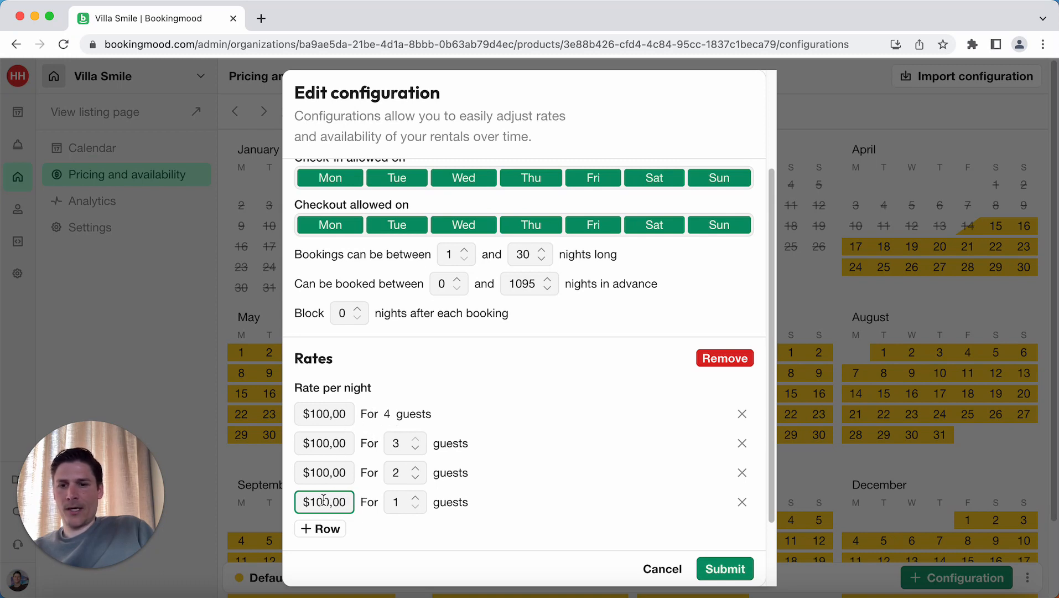
# Set the nightly rates to $200 for 2 guests, $300 for 3 guests and $400 for 4 guests
pyautogui.click(310, 472)
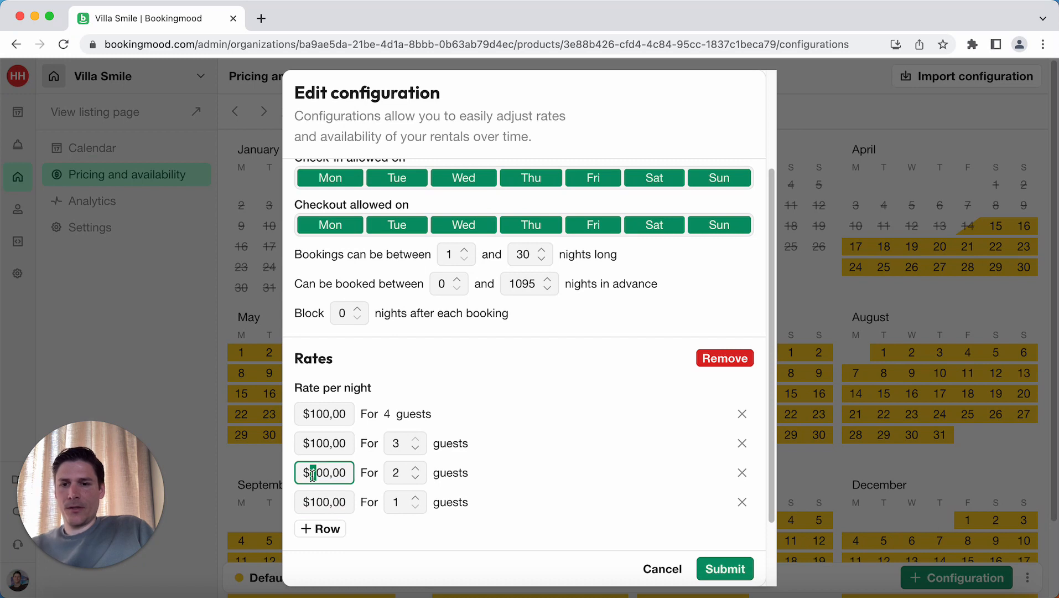
pyautogui.press('BackSpace')
pyautogui.write('2')
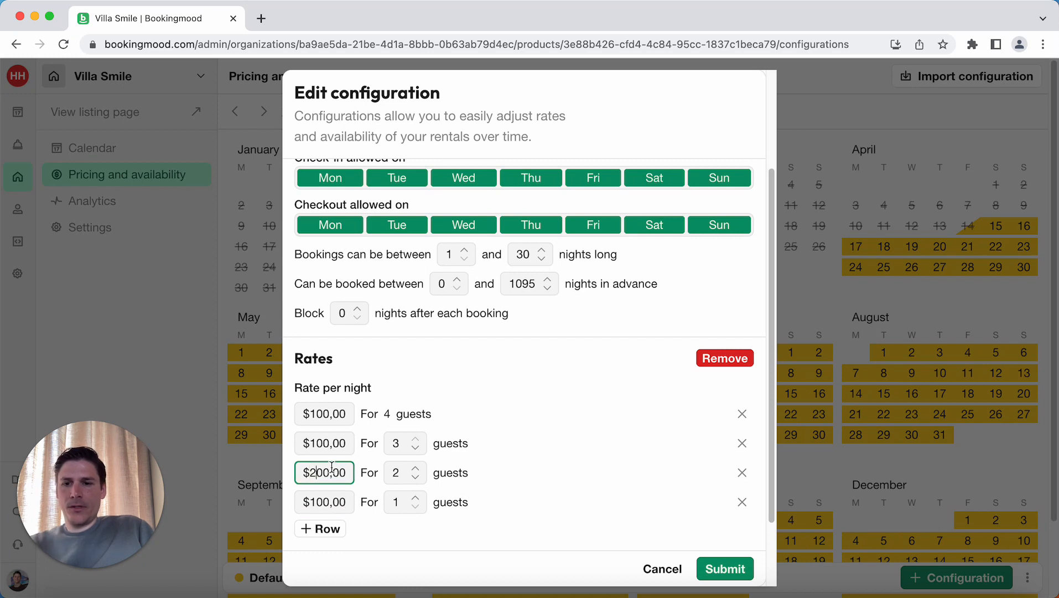
pyautogui.click(315, 442)
pyautogui.press('BackSpace')
pyautogui.write('3')
pyautogui.click(310, 413)
pyautogui.hotkey('shift', 'Right')
pyautogui.write('4')
pyautogui.click(489, 404)
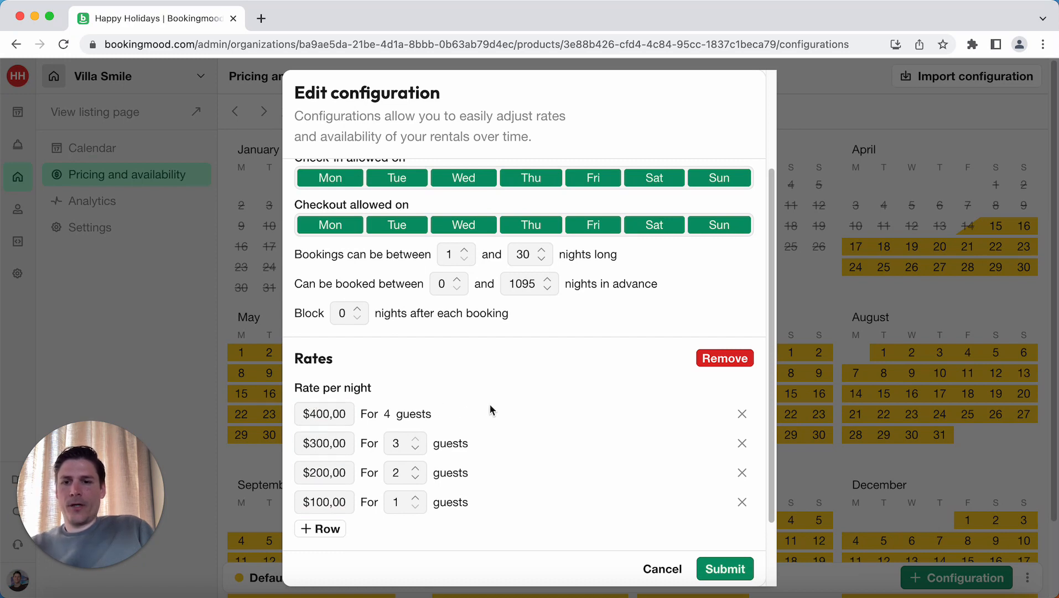
# Delete the nightly rate rows for 1, 2 and 3 guests, keeping only the $400 row
pyautogui.scroll(-4, 501, 406)
pyautogui.click(741, 413)
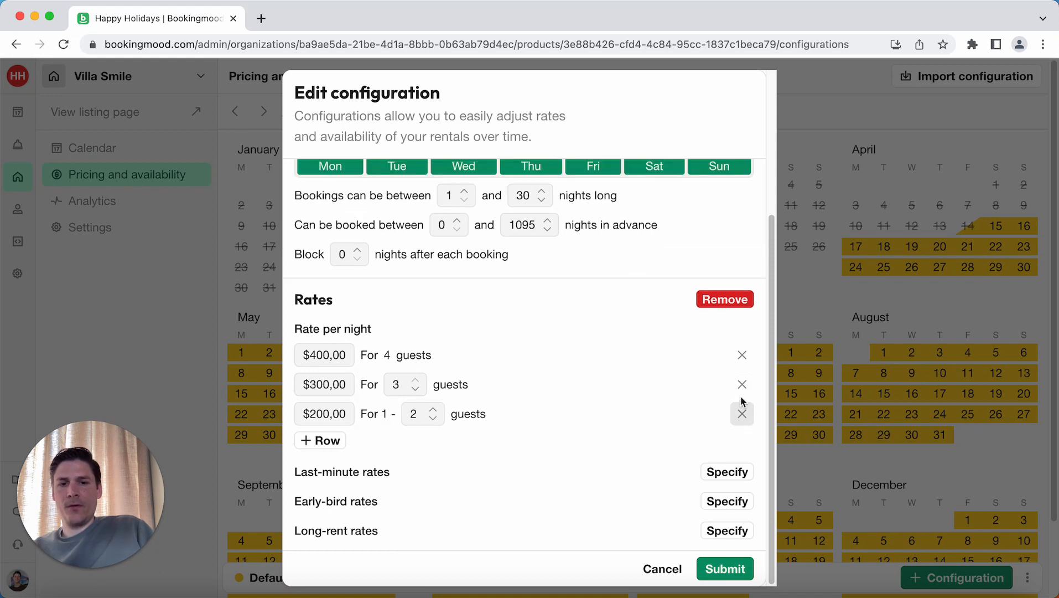
pyautogui.click(742, 414)
pyautogui.click(741, 413)
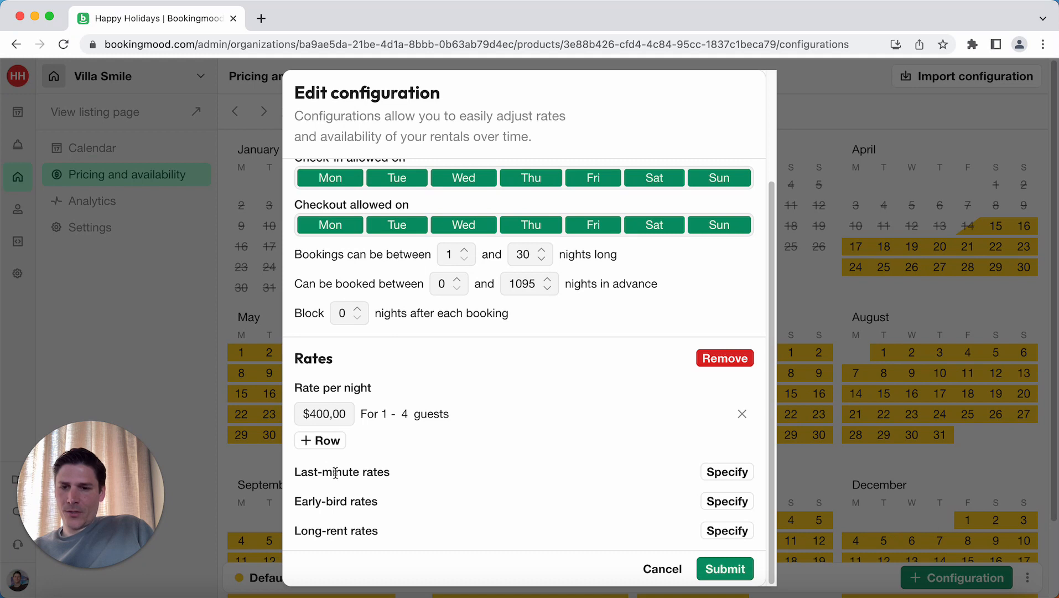
# Add a last-minute rate that multiplies the nightly rate by 80%
pyautogui.click(711, 474)
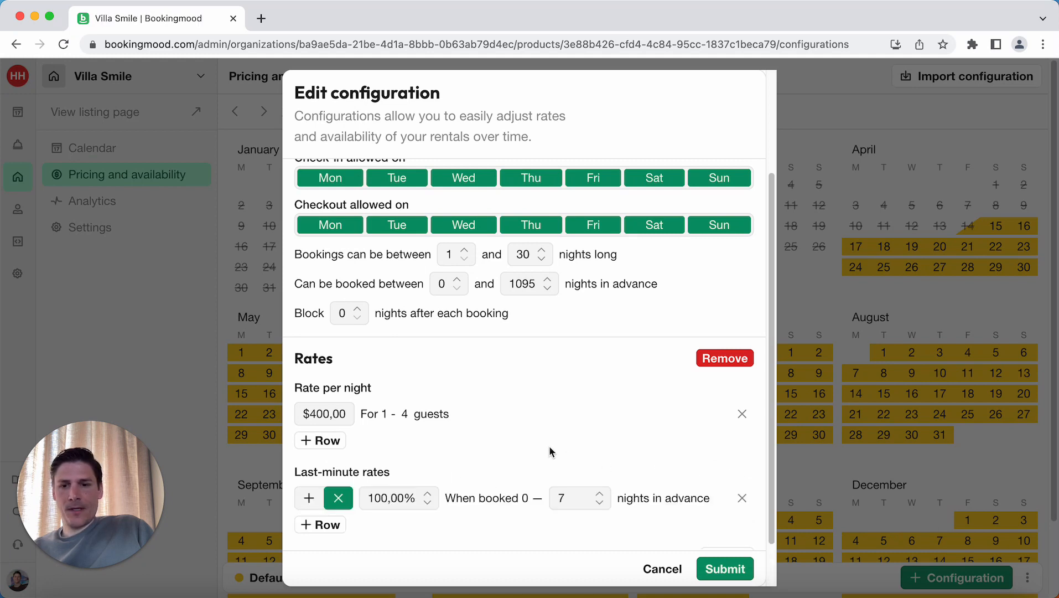
pyautogui.scroll(-2, 550, 448)
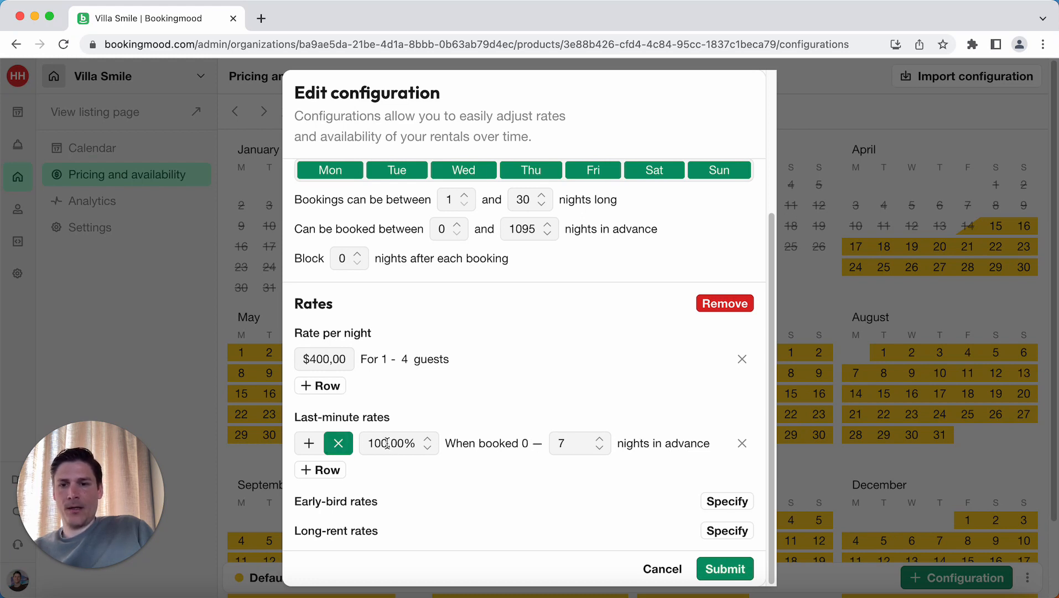
pyautogui.moveTo(386, 443); pyautogui.dragTo(338, 443)
pyautogui.write('80')
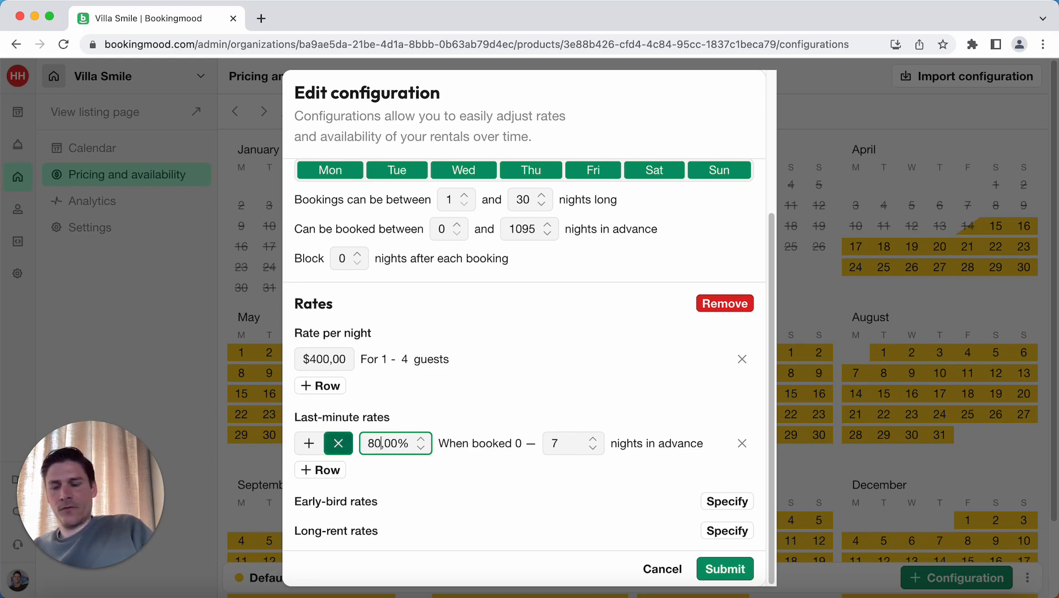
pyautogui.click(445, 414)
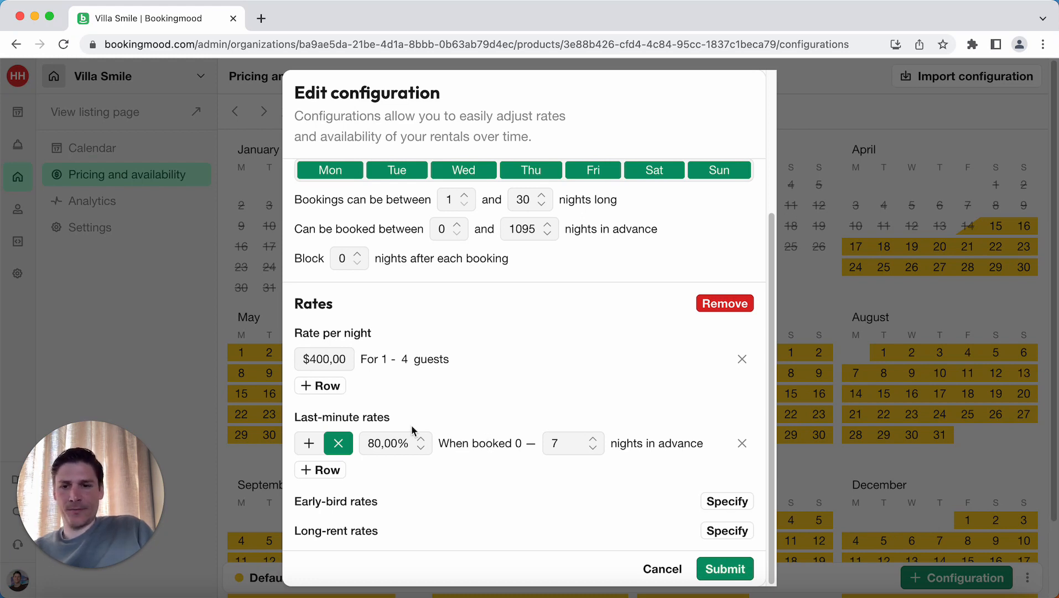
# Switch the last-minute rate to a fixed adjustment and set it to $-100 for bookings 0–7 nights in advance
pyautogui.click(309, 445)
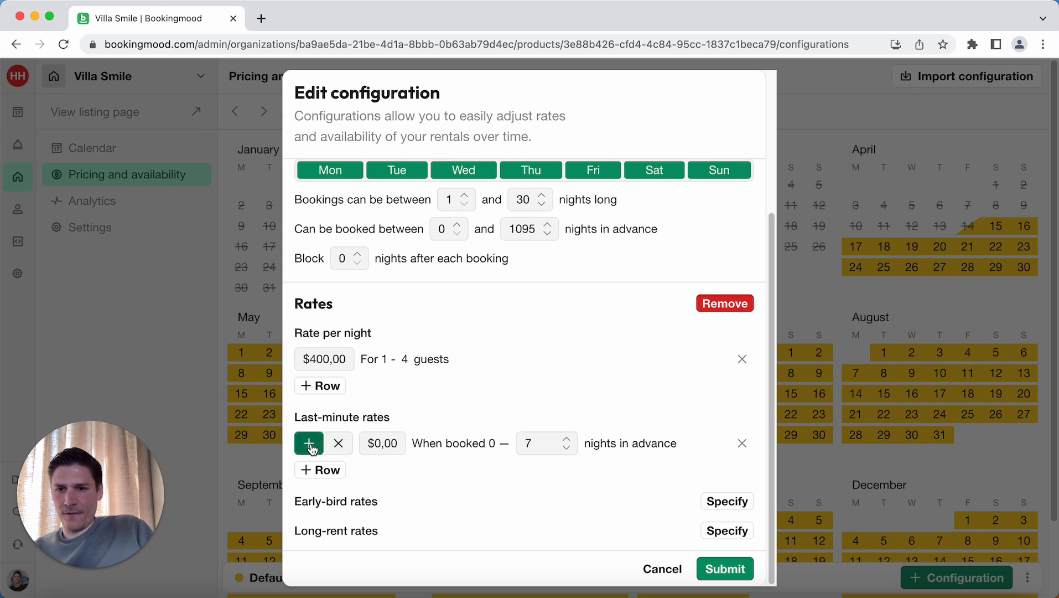
pyautogui.click(371, 443)
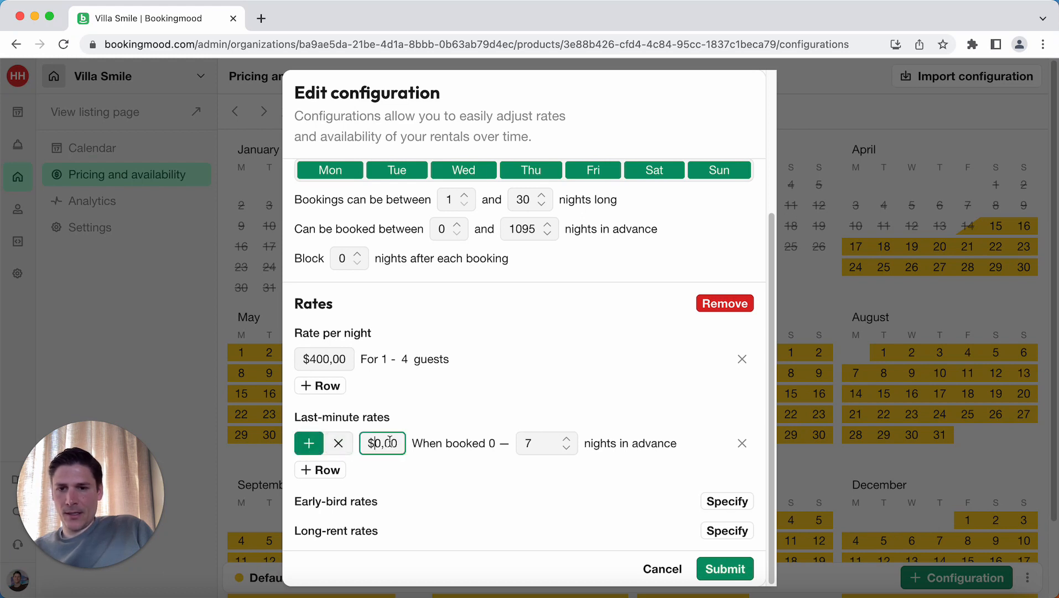
pyautogui.write('-1')
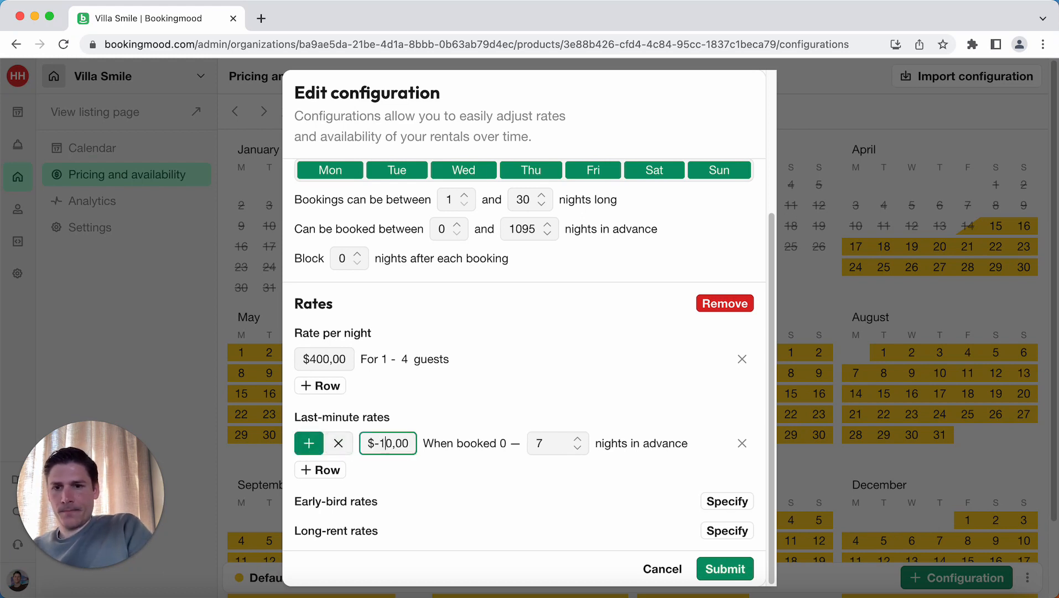
pyautogui.write('0')
pyautogui.click(518, 419)
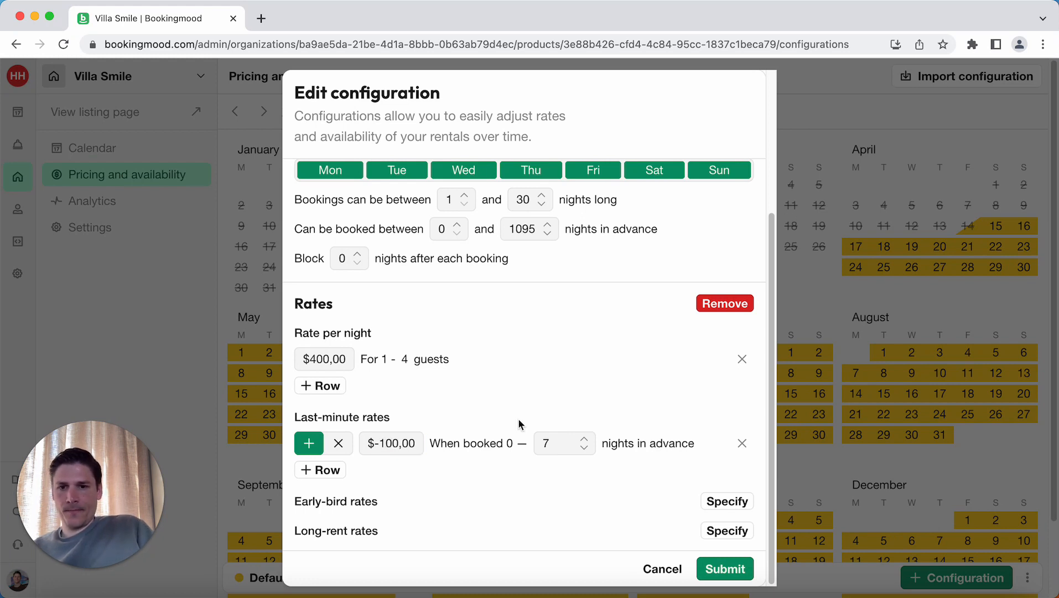
# Try a second last-minute rate row with an upper limit of 6 nights in advance, and delete that row
pyautogui.click(316, 469)
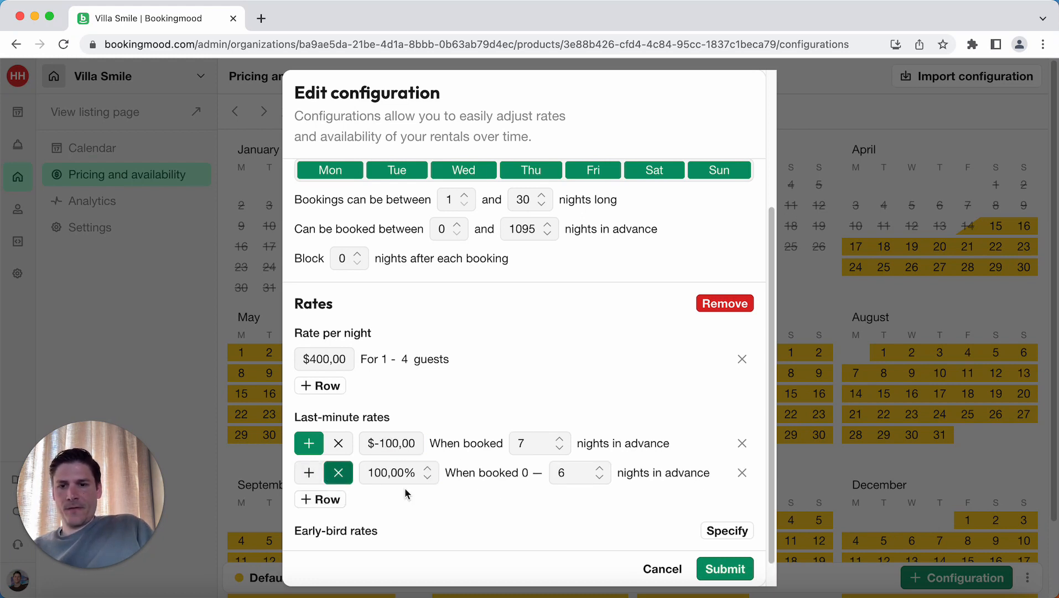
pyautogui.scroll(-1, 484, 500)
pyautogui.click(599, 453)
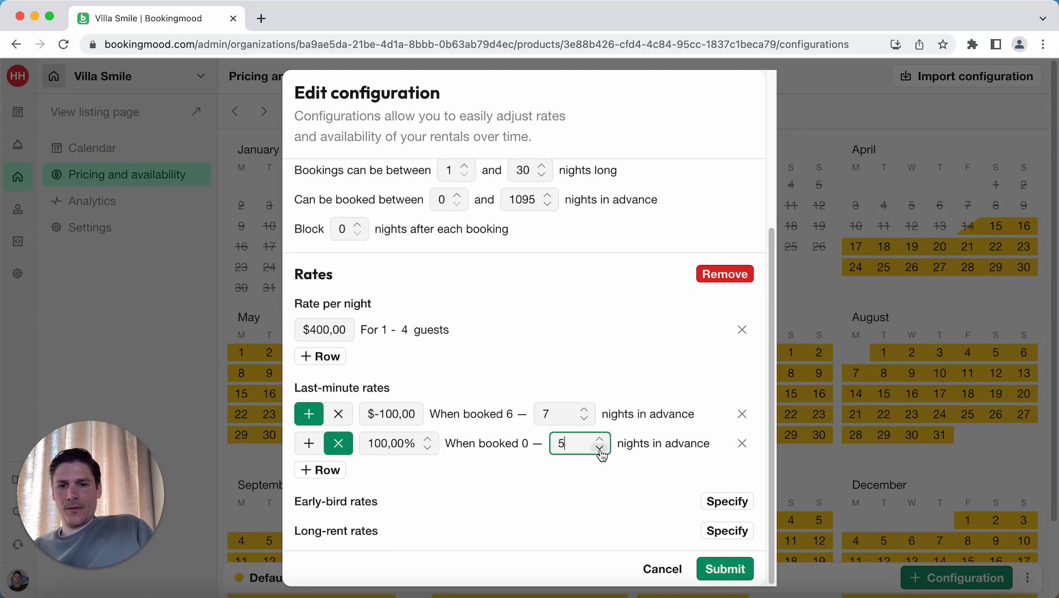
pyautogui.click(600, 450)
pyautogui.click(600, 440)
pyautogui.click(600, 440)
pyautogui.click(600, 440)
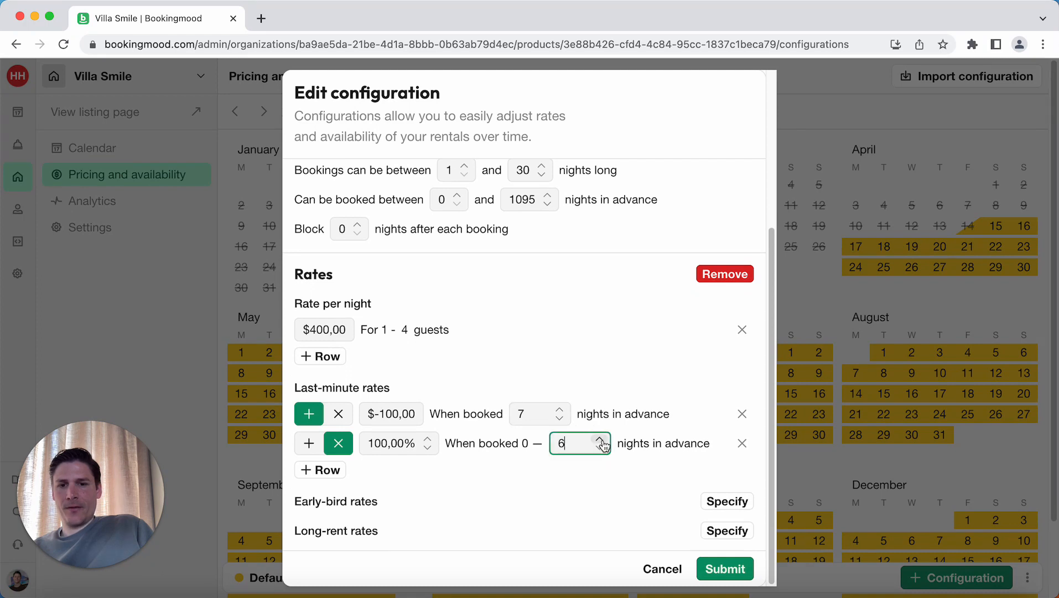
pyautogui.click(735, 447)
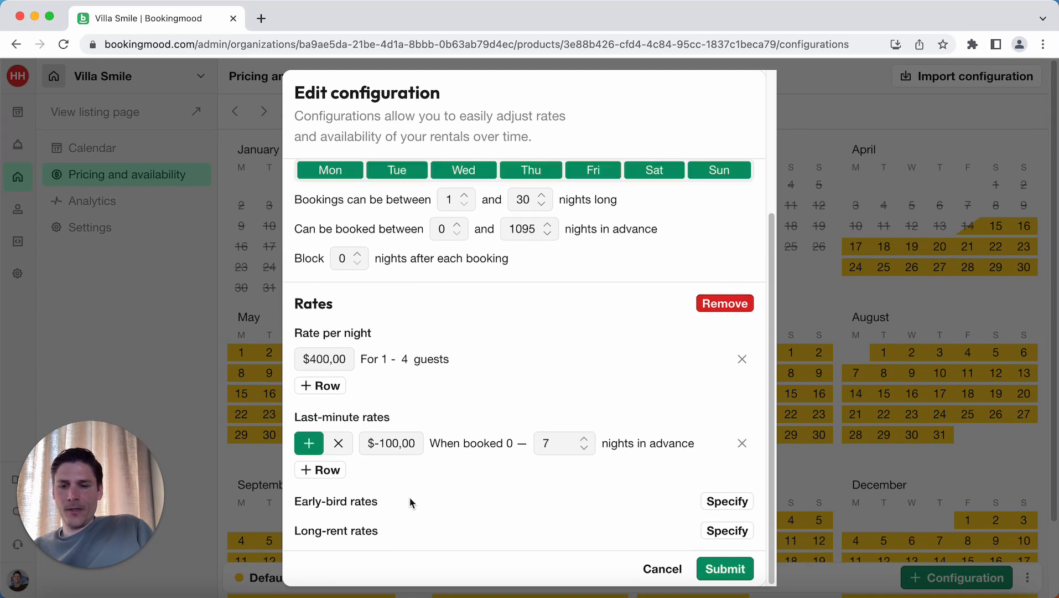
# Specify an early-bird rate that applies to bookings made from 40 nights in advance
pyautogui.click(727, 501)
pyautogui.scroll(-2, 683, 495)
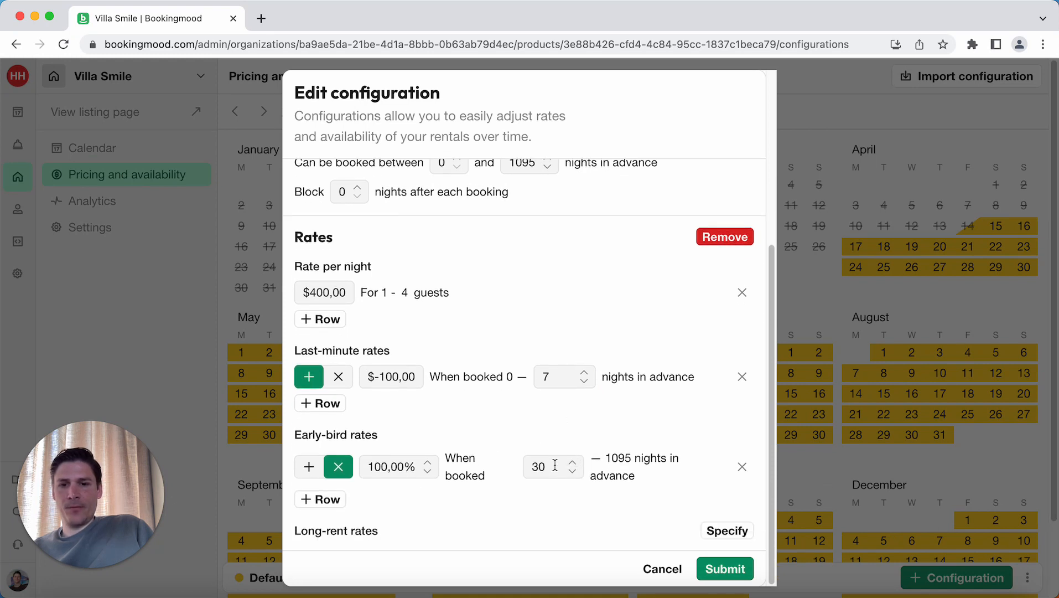
pyautogui.click(573, 463)
pyautogui.click(574, 465)
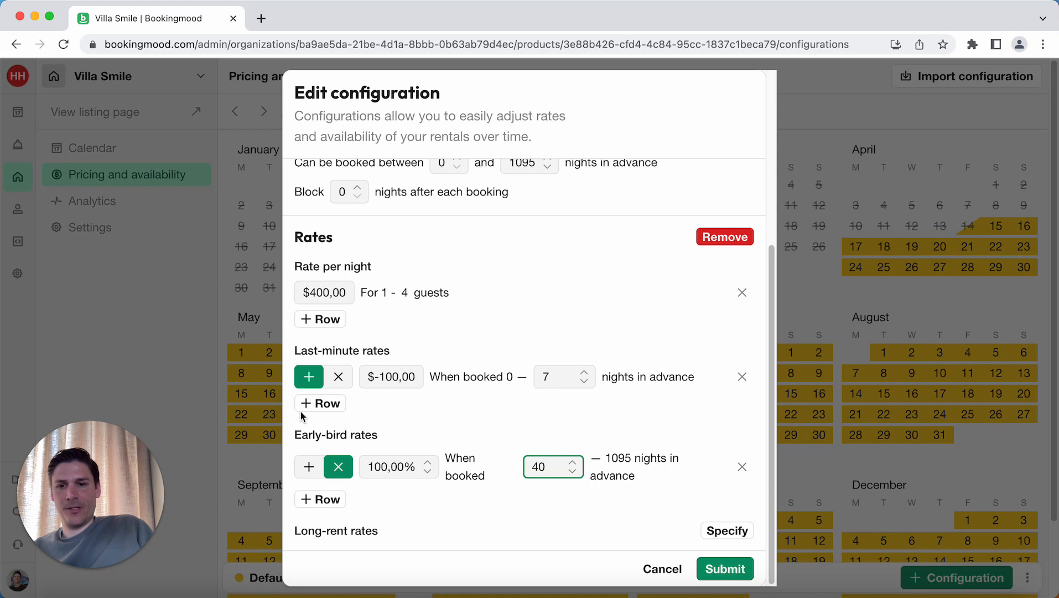
# Specify a long-rent rate starting on night 24 at 100%, submit the configuration and close its summary
pyautogui.click(708, 529)
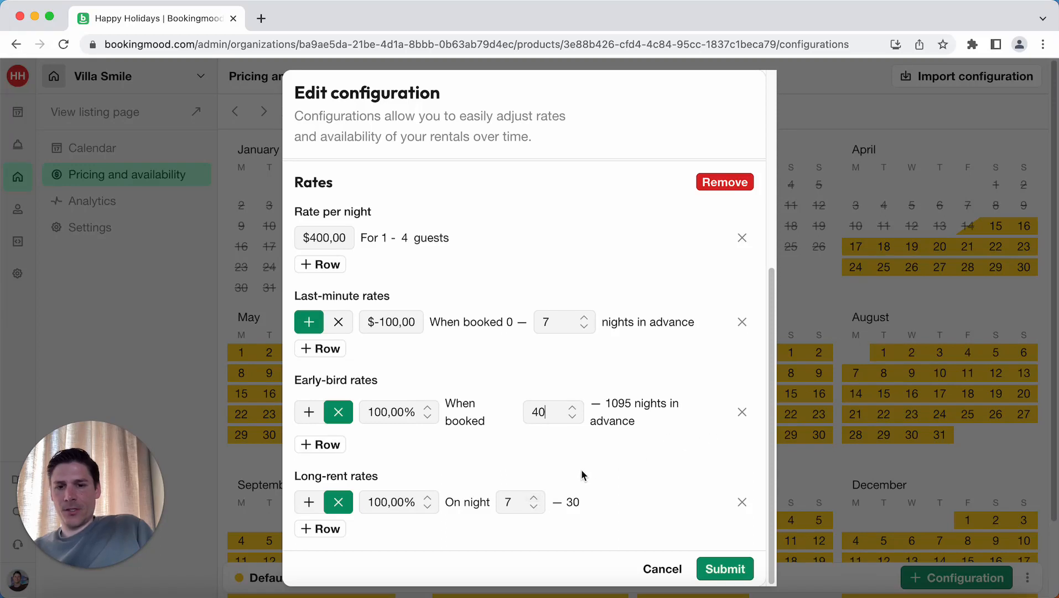
pyautogui.click(534, 497)
pyautogui.click(534, 497)
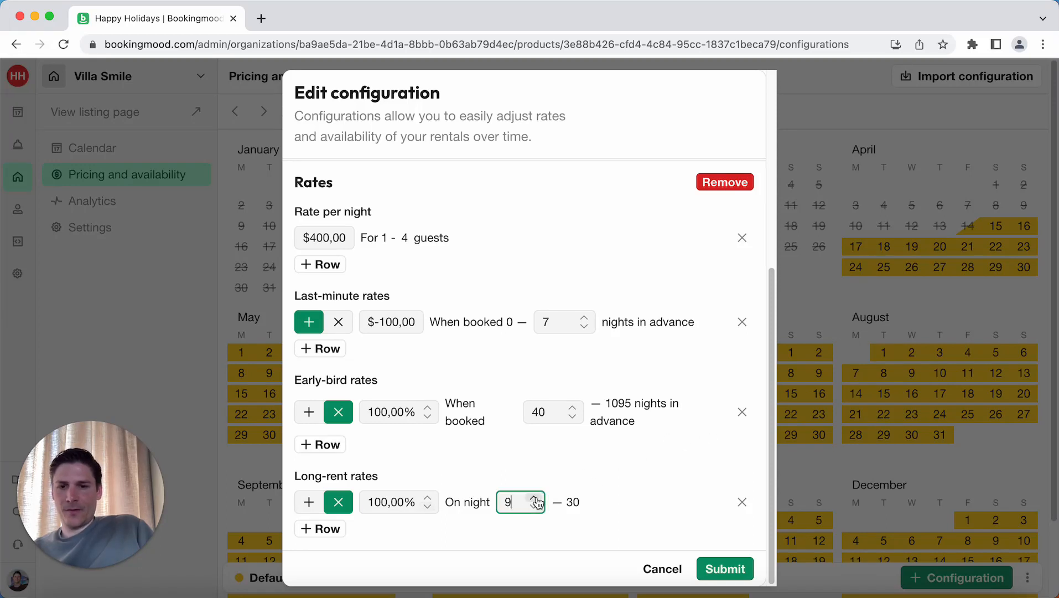
pyautogui.click(534, 497)
pyautogui.click(534, 497)
pyautogui.click(534, 497)
pyautogui.click(534, 497)
pyautogui.click(534, 498)
pyautogui.click(534, 498)
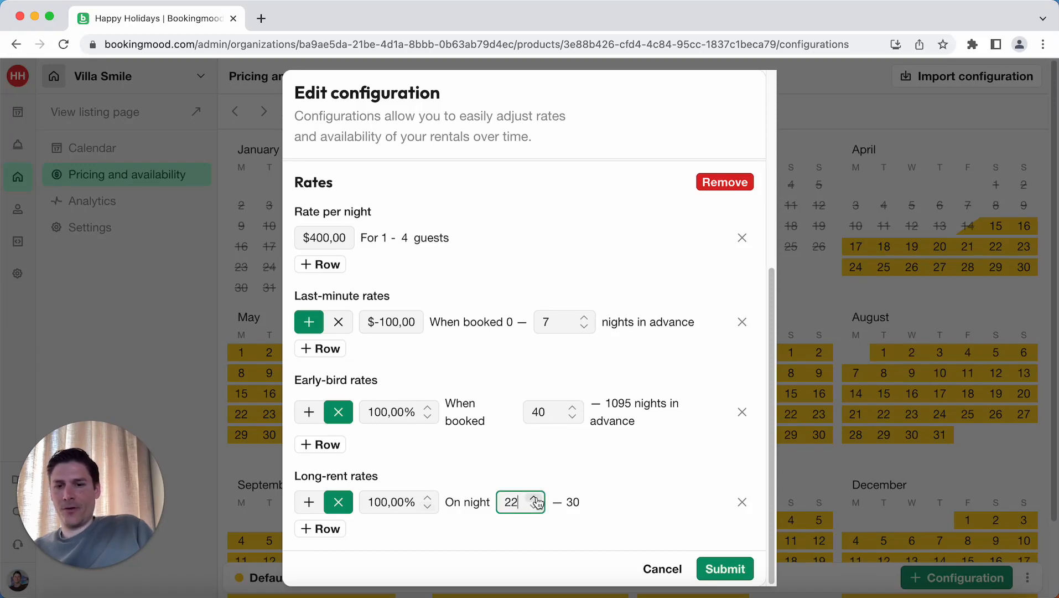
pyautogui.doubleClick(391, 505)
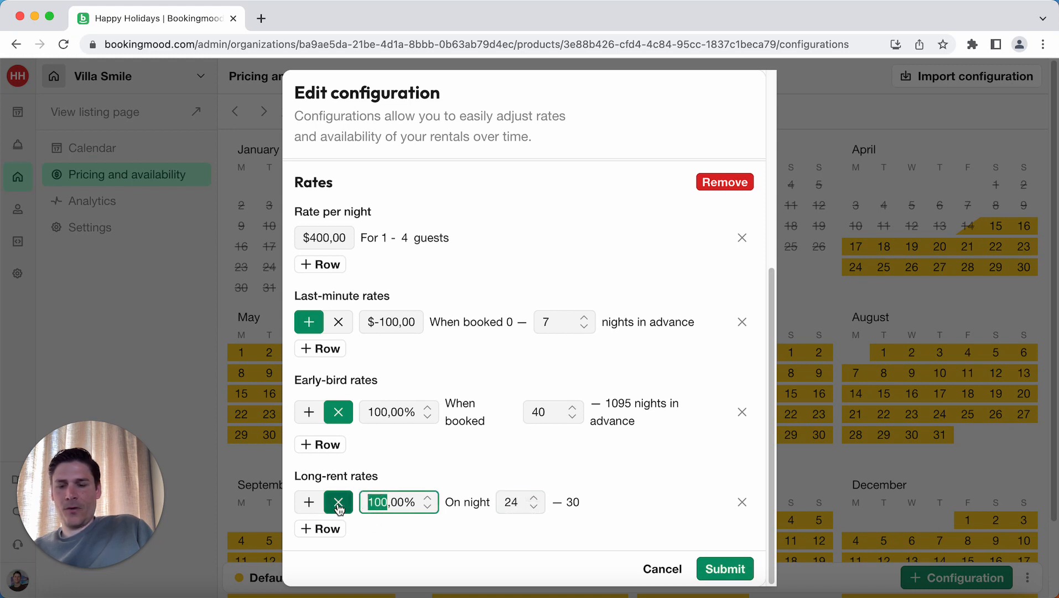
pyautogui.click(428, 479)
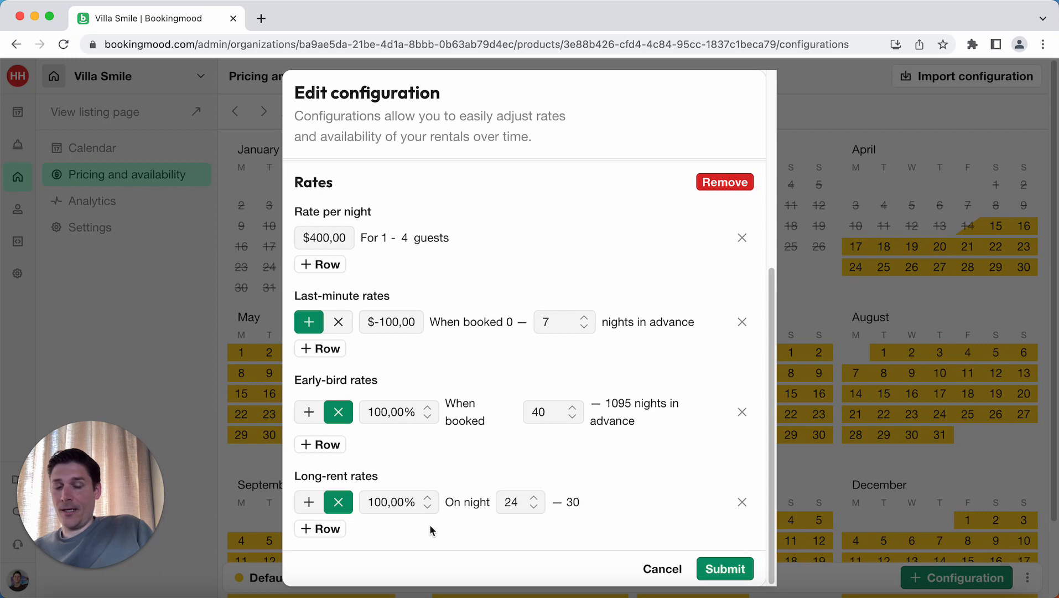
pyautogui.click(708, 565)
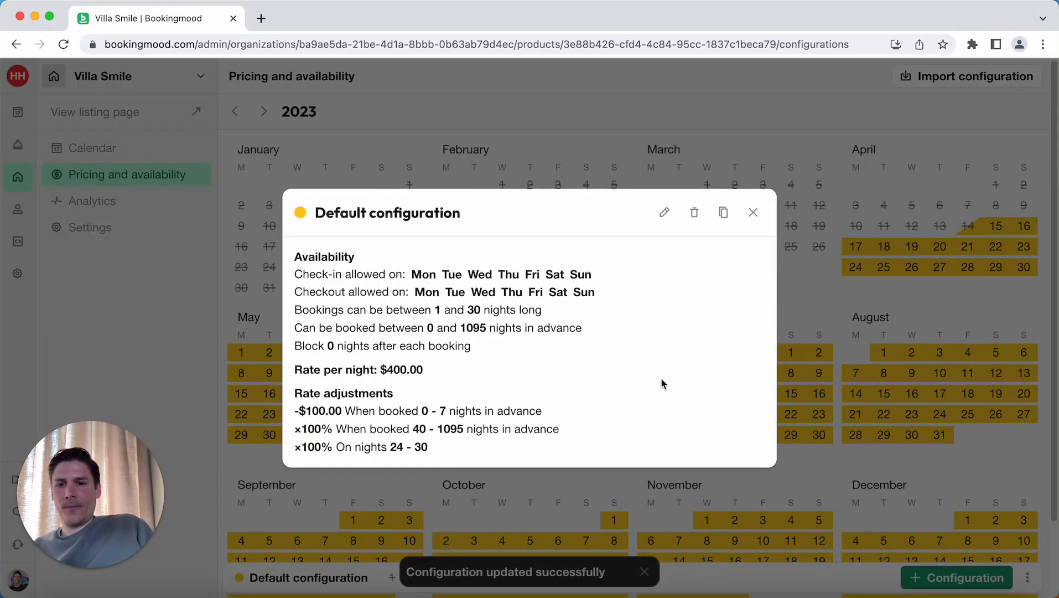
pyautogui.click(753, 212)
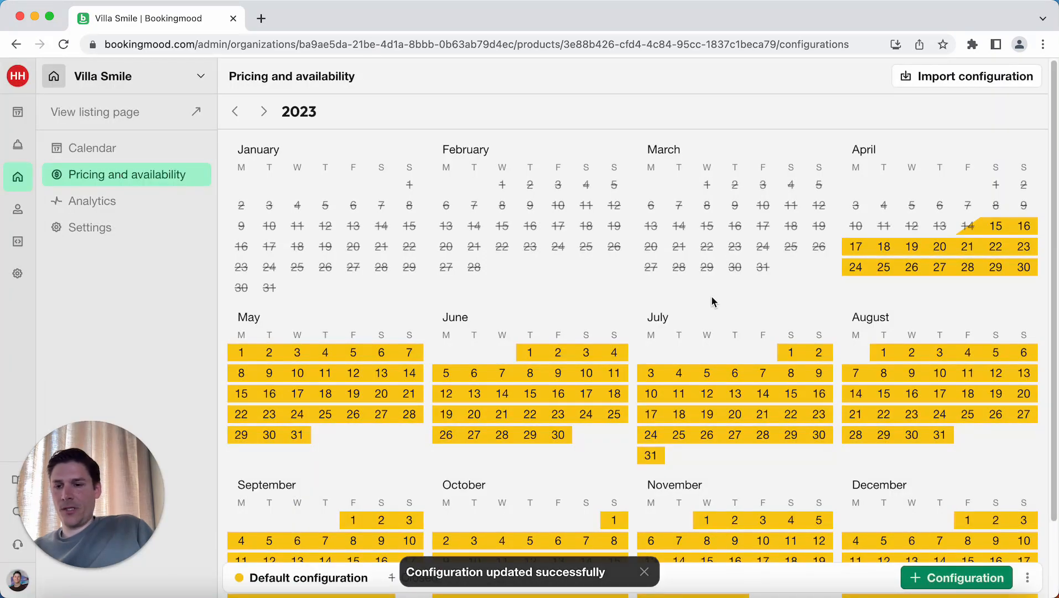
# Select 1 July to 31 August 2023 in the calendar and start a new configuration for that period
pyautogui.scroll(-3, 712, 301)
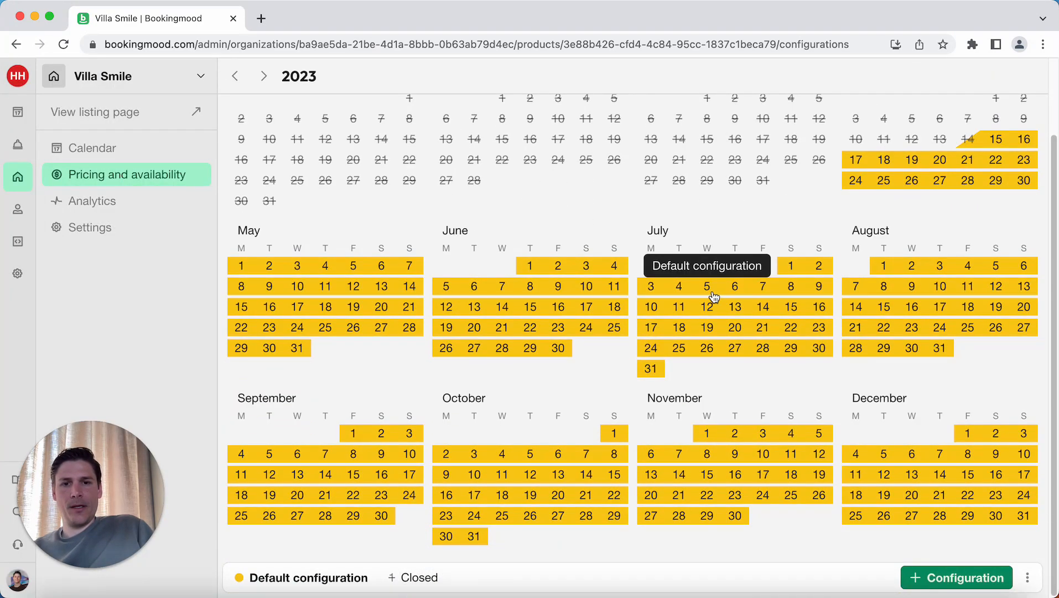
pyautogui.click(790, 267)
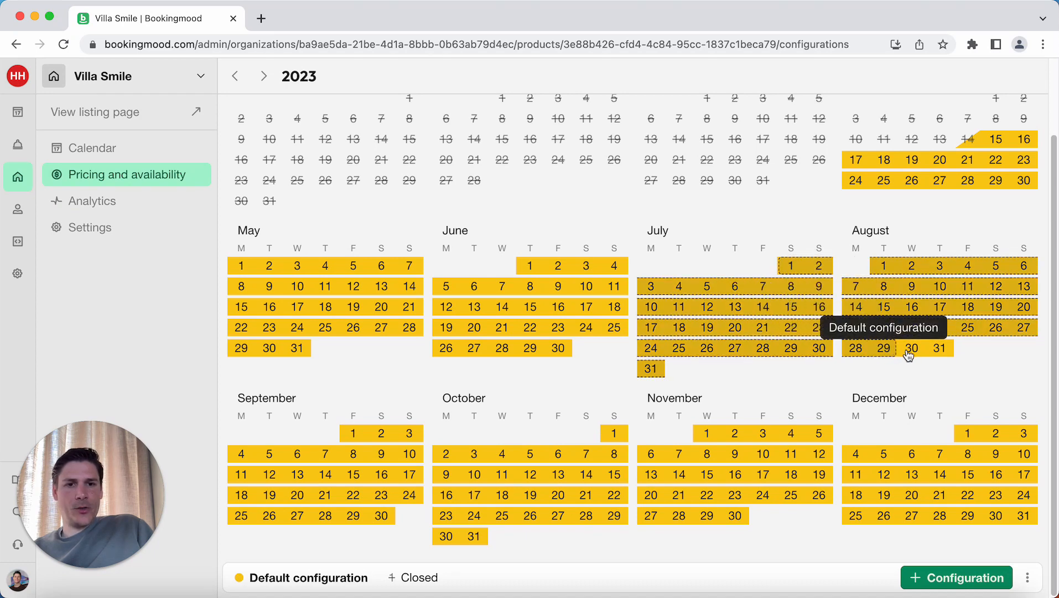
pyautogui.click(935, 353)
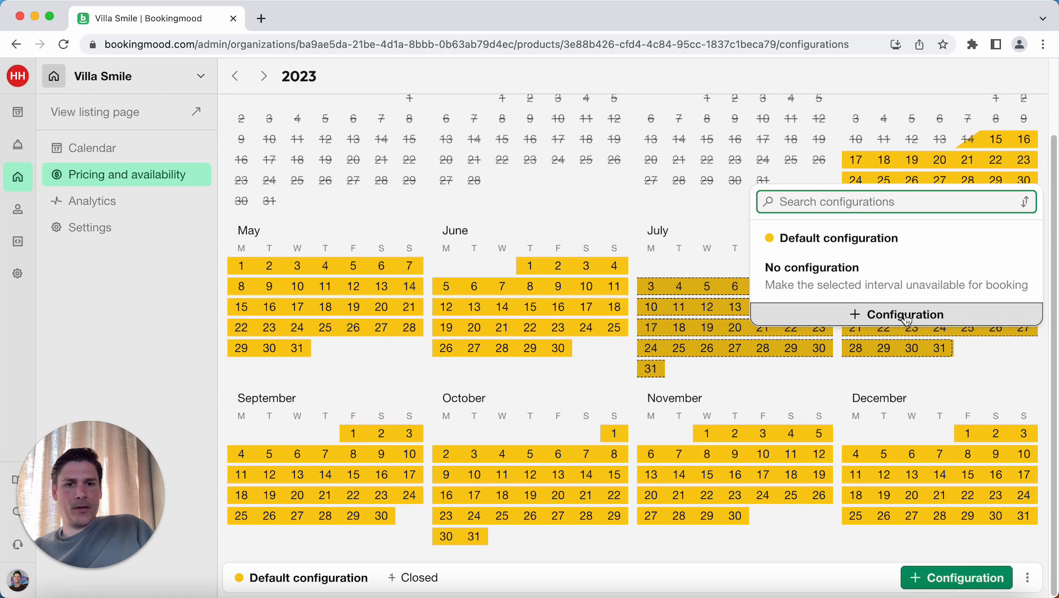
pyautogui.click(924, 319)
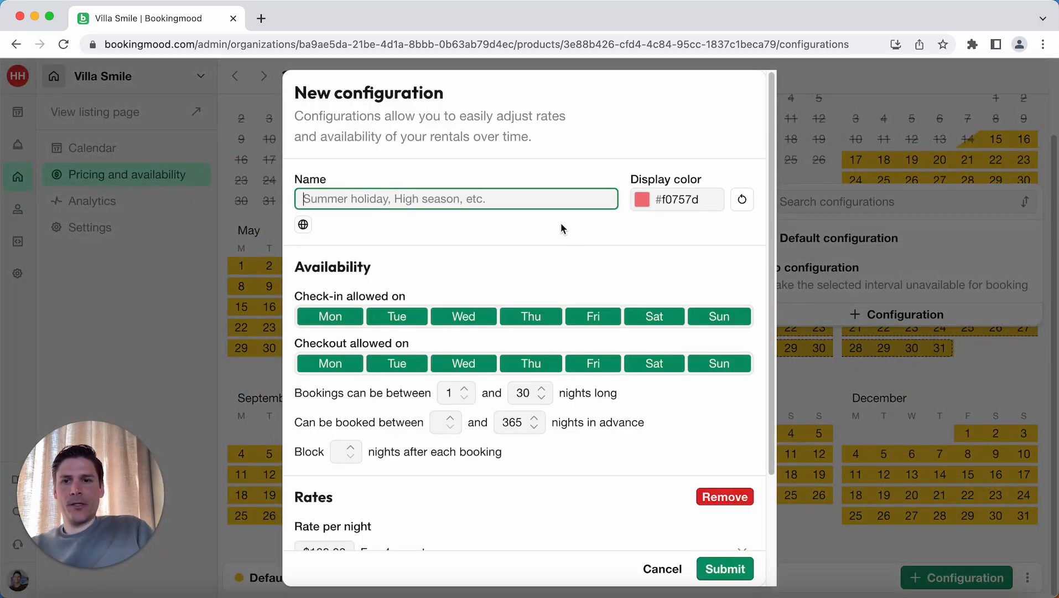
# Name the new configuration Summer, set its rate to $200 per night for 1–4 guests and submit it
pyautogui.write('Summer')
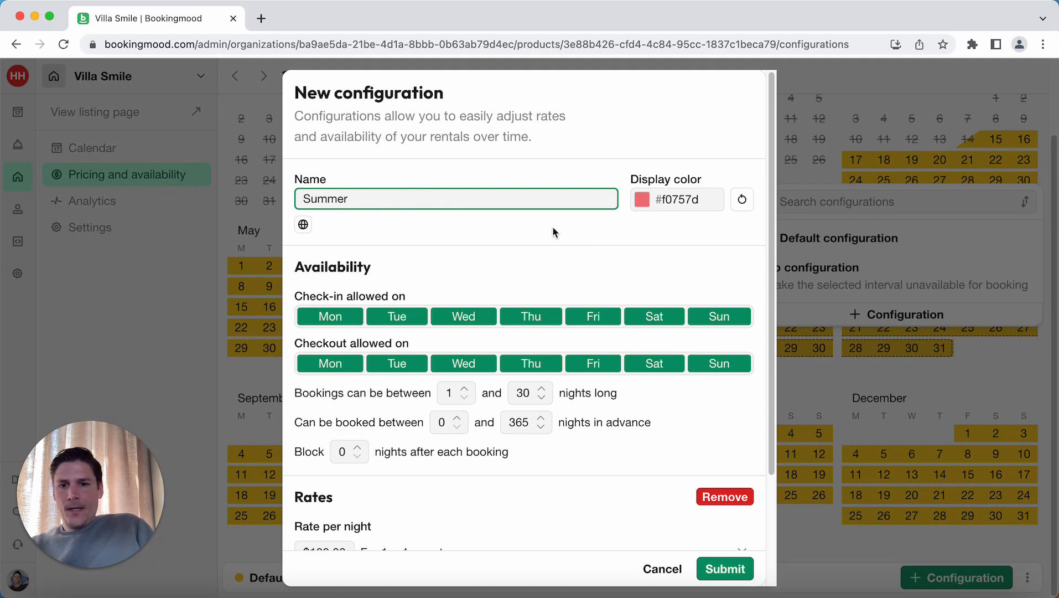
pyautogui.scroll(-5, 540, 287)
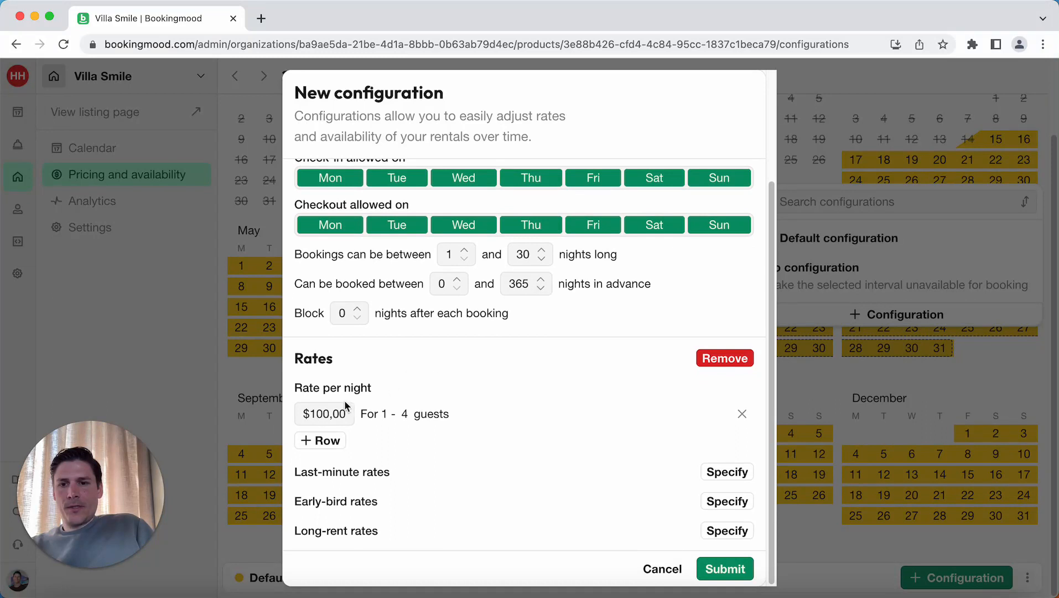
pyautogui.moveTo(316, 410); pyautogui.dragTo(310, 412)
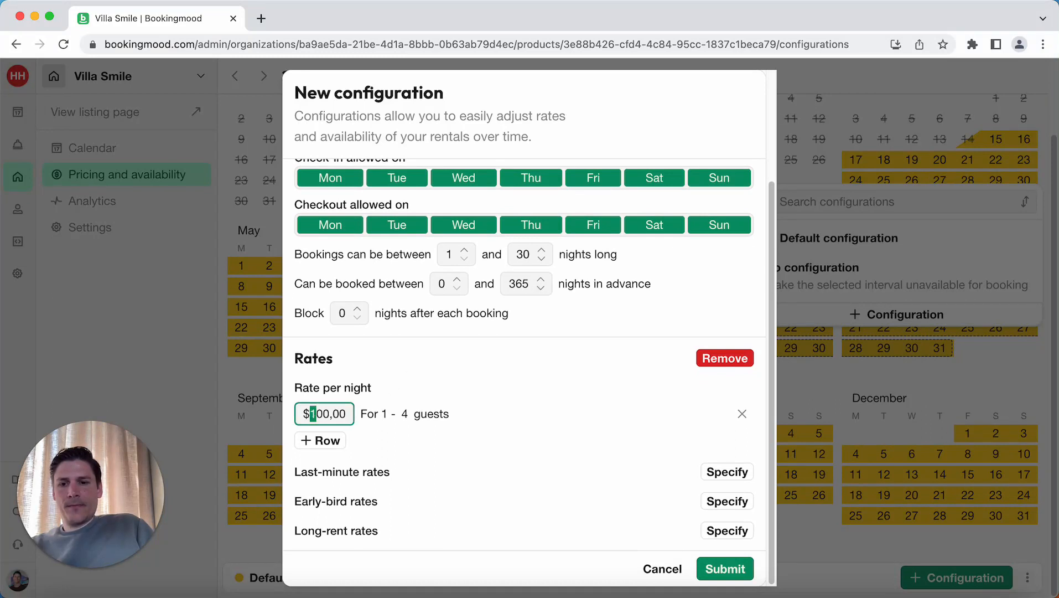
pyautogui.write('2')
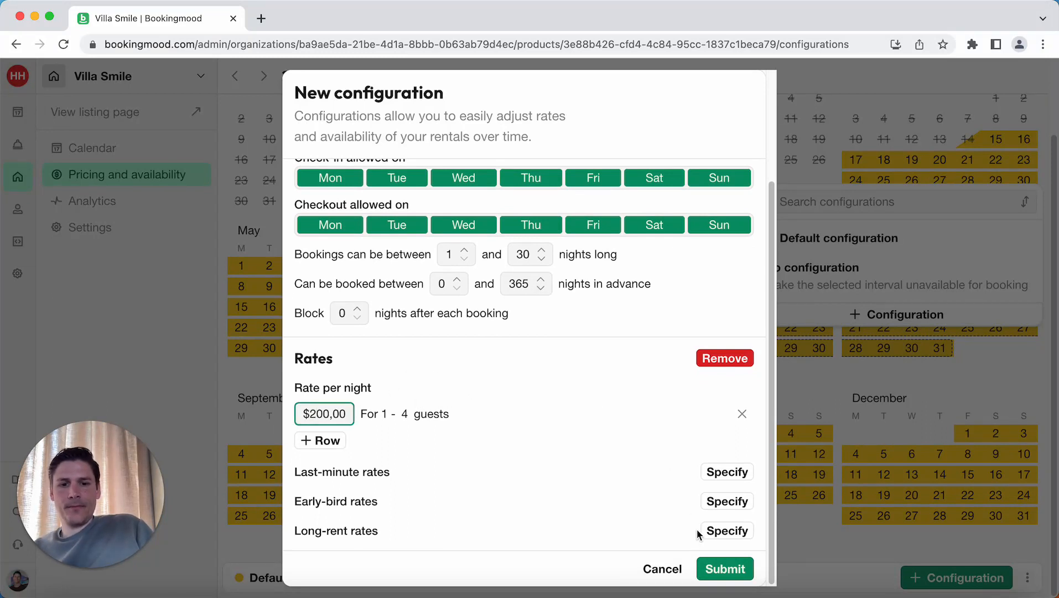
pyautogui.click(725, 569)
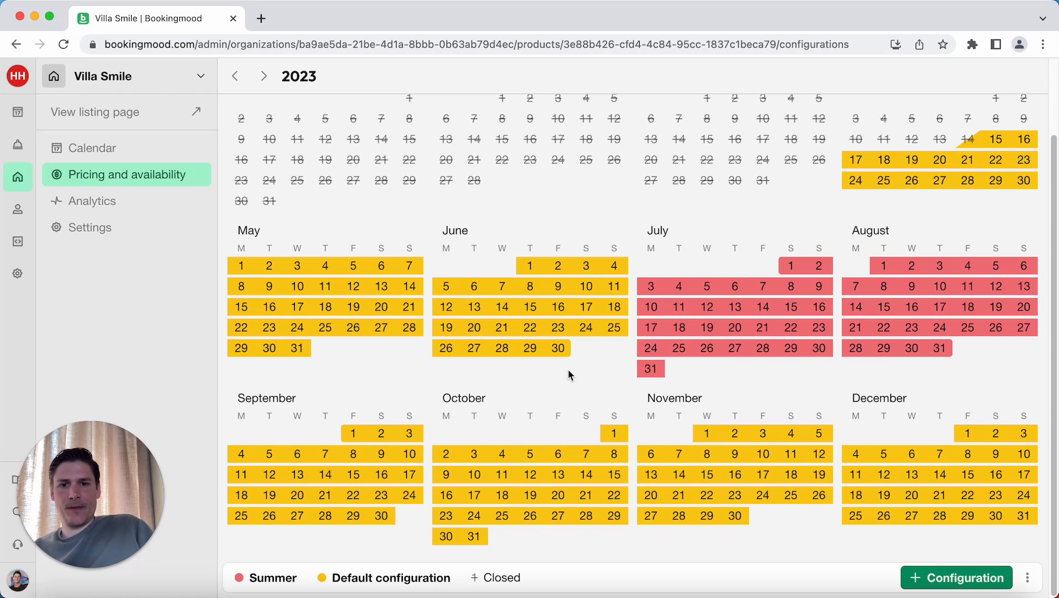
pyautogui.scroll(3, 476, 324)
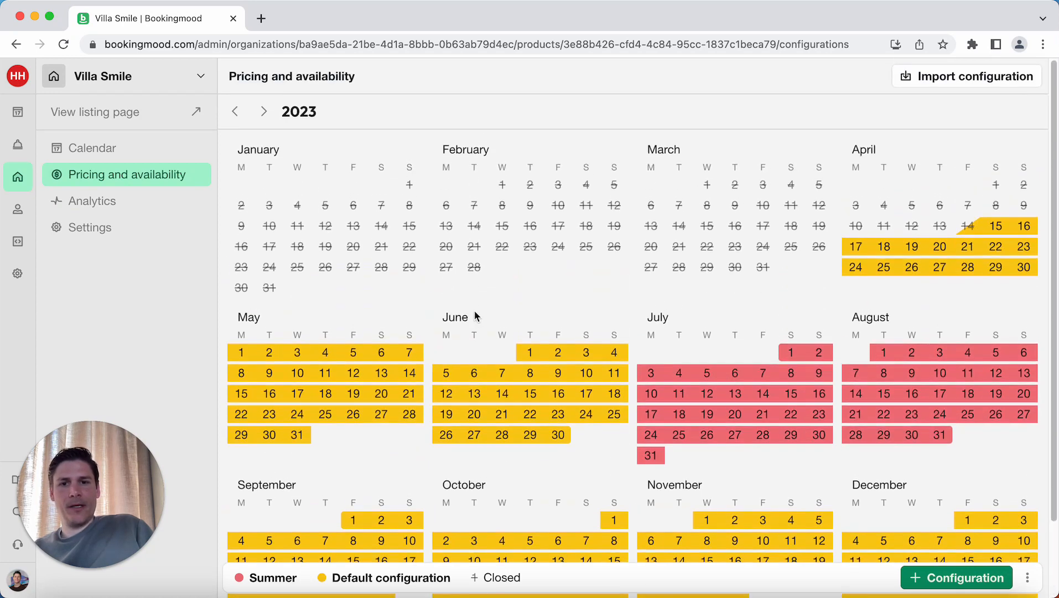
pyautogui.scroll(-2, 487, 310)
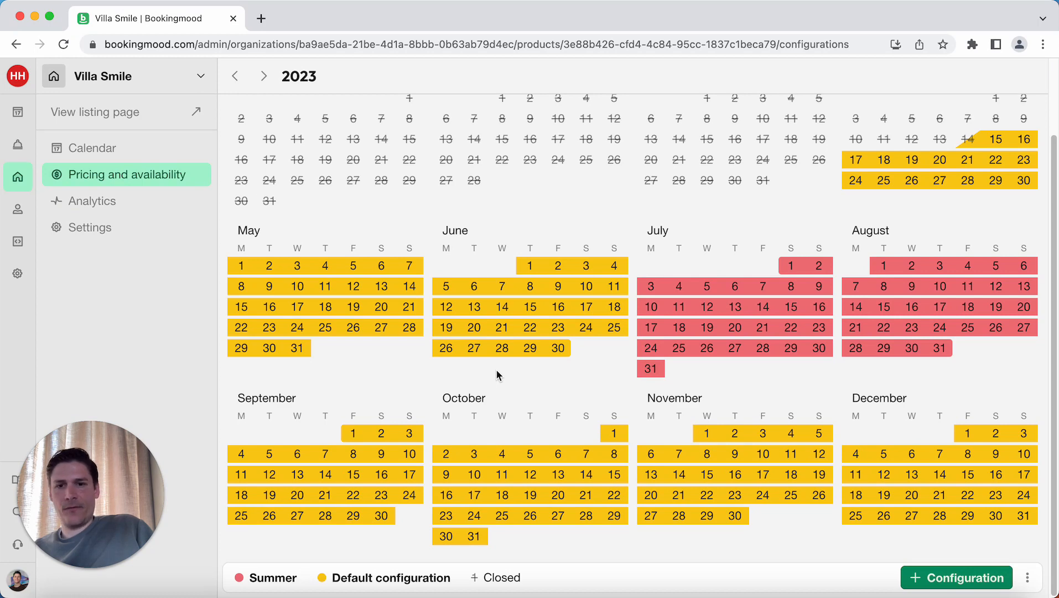
pyautogui.scroll(2, 505, 381)
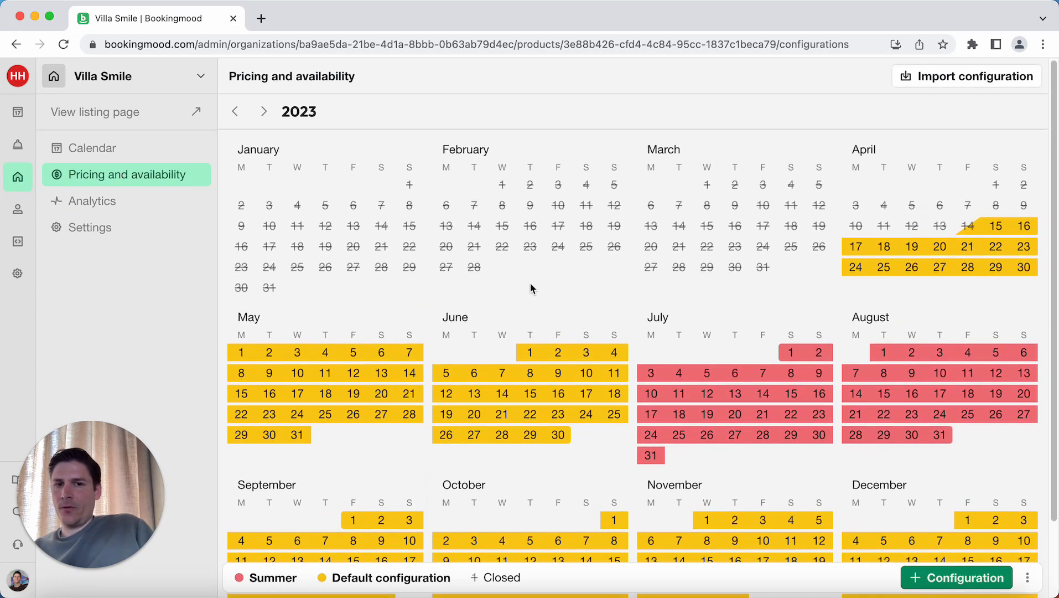
# Make 1 to 30 June 2023 unavailable by applying No configuration, and reapply the Default configuration to those dates
pyautogui.scroll(-2, 530, 288)
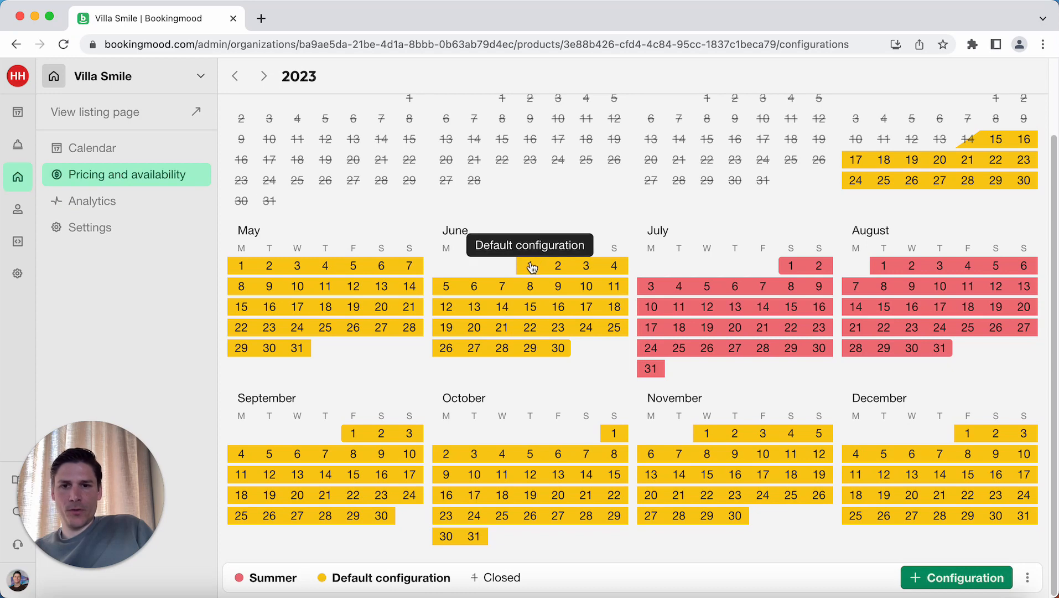
pyautogui.moveTo(534, 266); pyautogui.dragTo(558, 347)
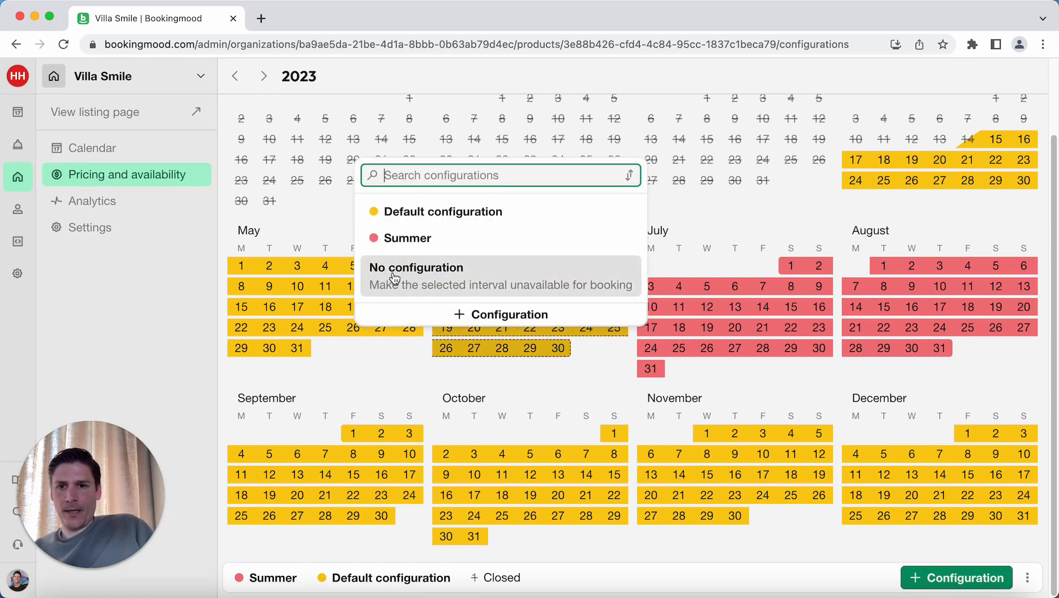
pyautogui.click(423, 277)
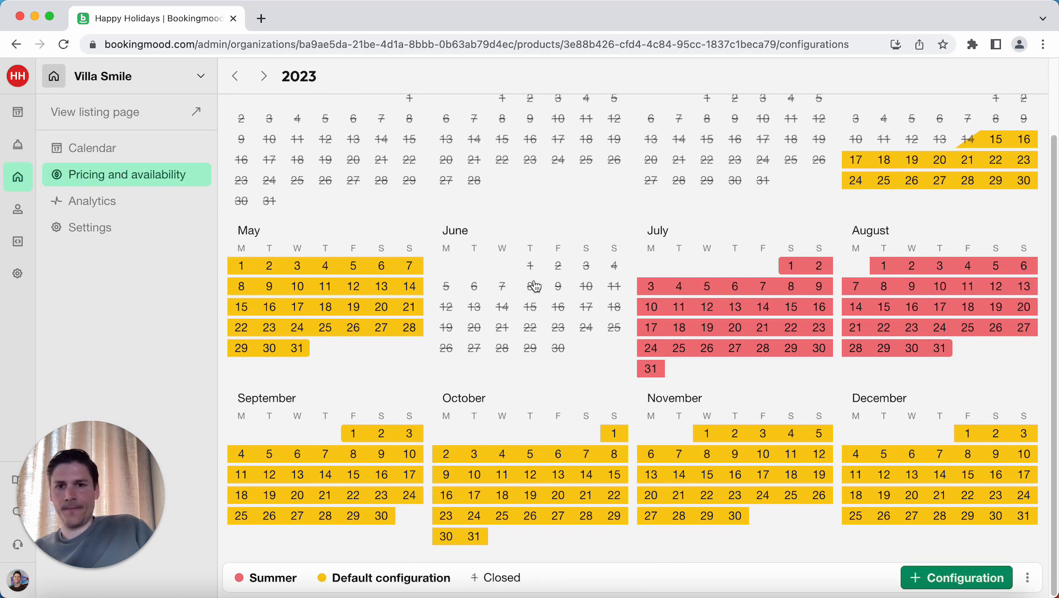
pyautogui.moveTo(531, 268); pyautogui.dragTo(559, 347)
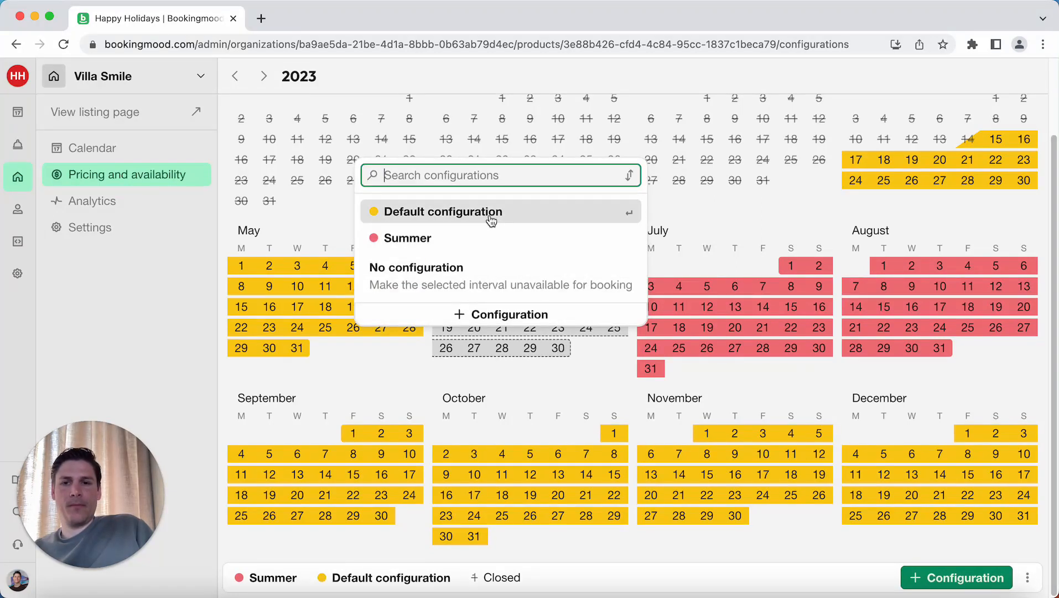
pyautogui.click(530, 216)
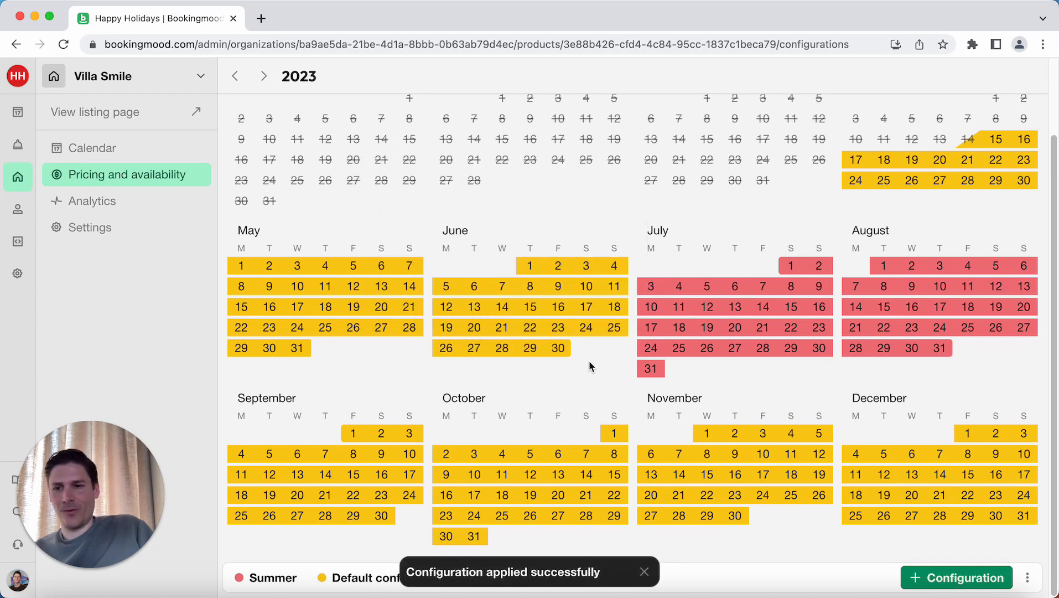
pyautogui.scroll(3, 590, 362)
pyautogui.scroll(-3, 597, 375)
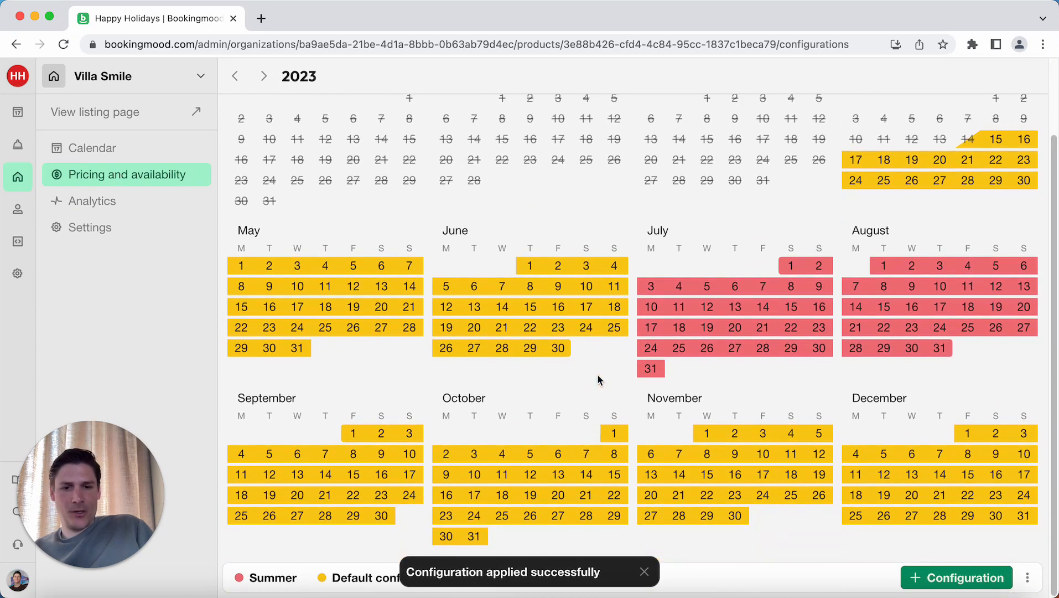
pyautogui.scroll(3, 522, 369)
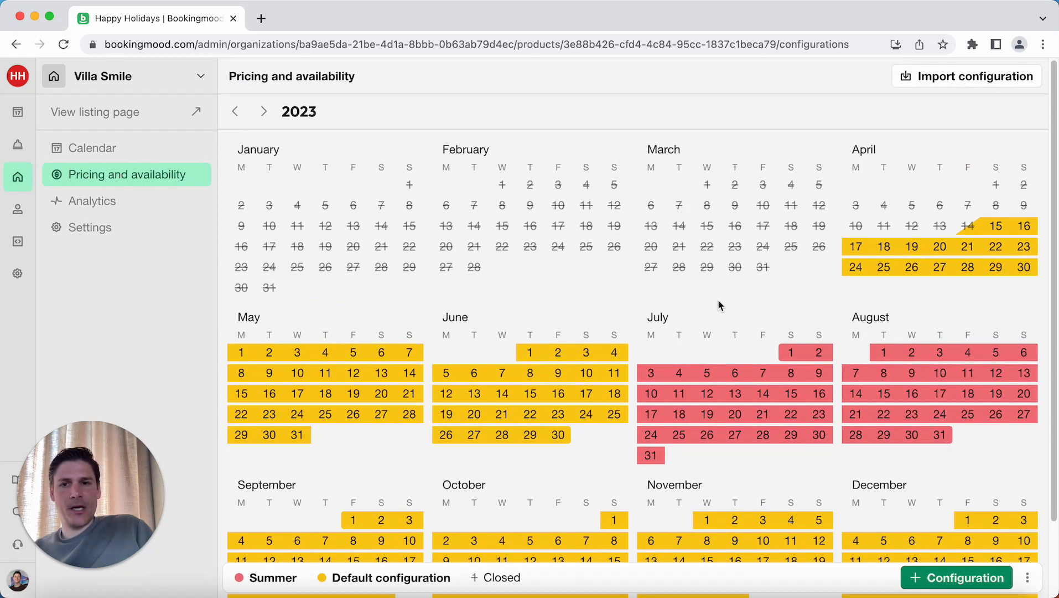
pyautogui.click(263, 111)
pyautogui.click(236, 112)
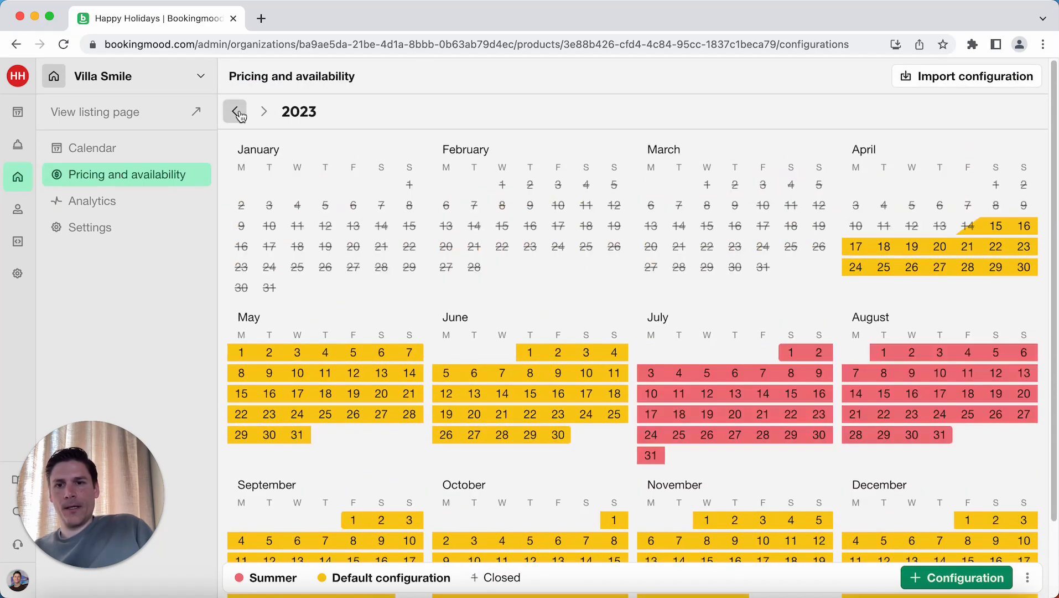
pyautogui.scroll(-3, 558, 433)
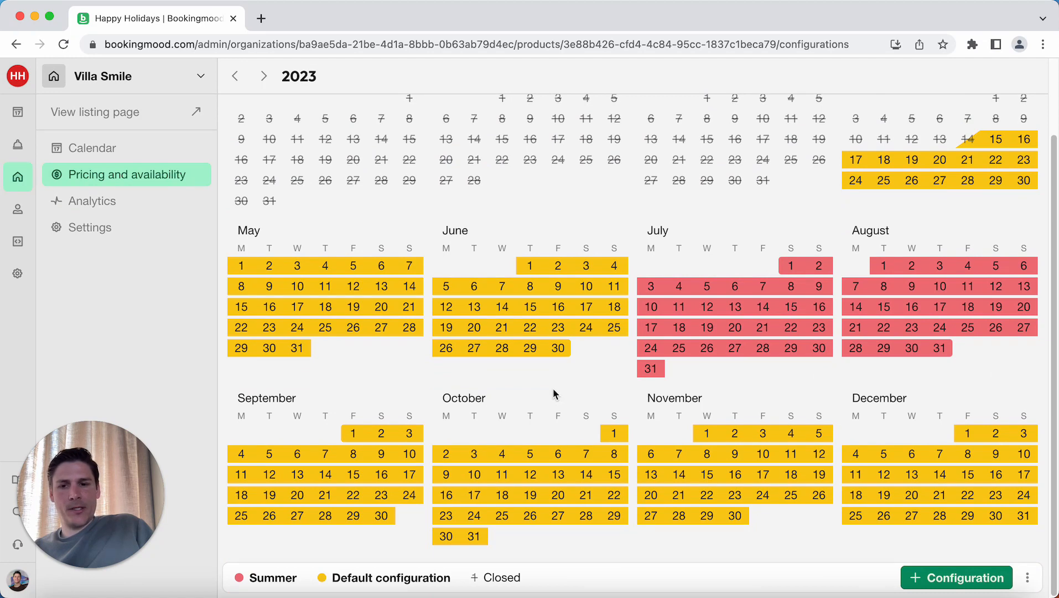